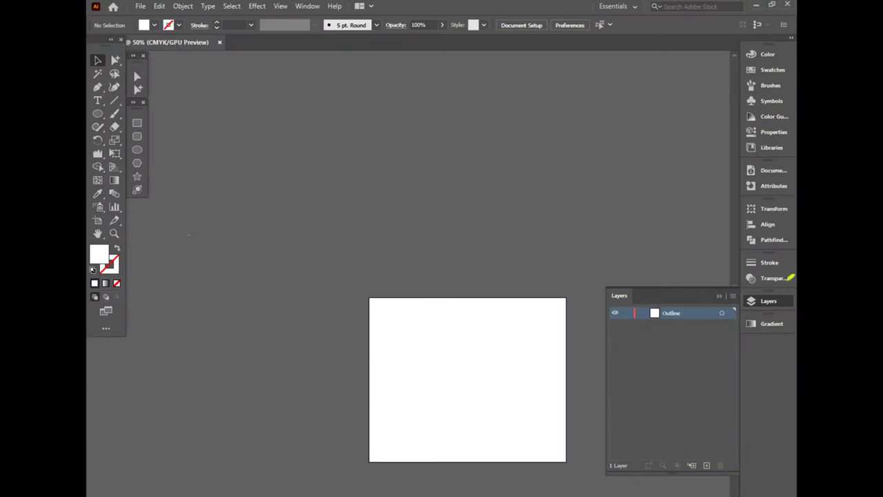
Step: Place the bowl-cooked image on the artboard and centre it with Align
{"action": "key", "text": "ctrl+0"}
{"action": "left_click", "coordinate": [140, 7]}
{"action": "left_click", "coordinate": [166, 198]}
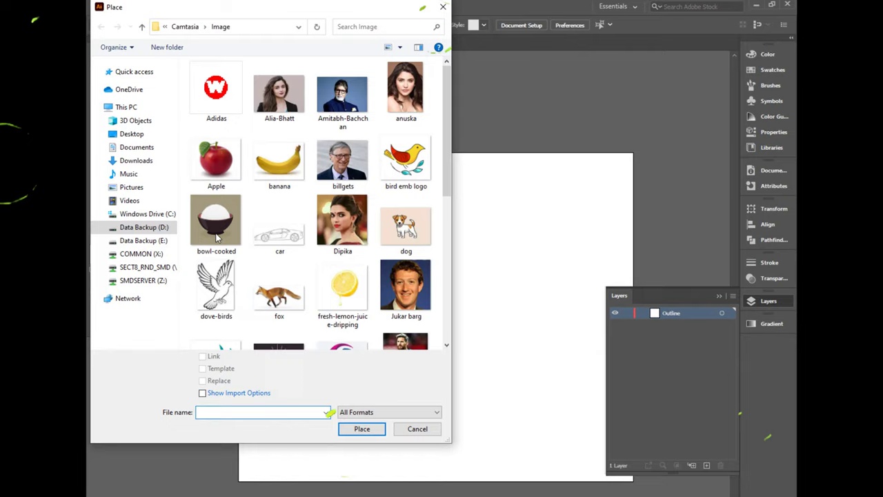
{"action": "double_click", "coordinate": [217, 256]}
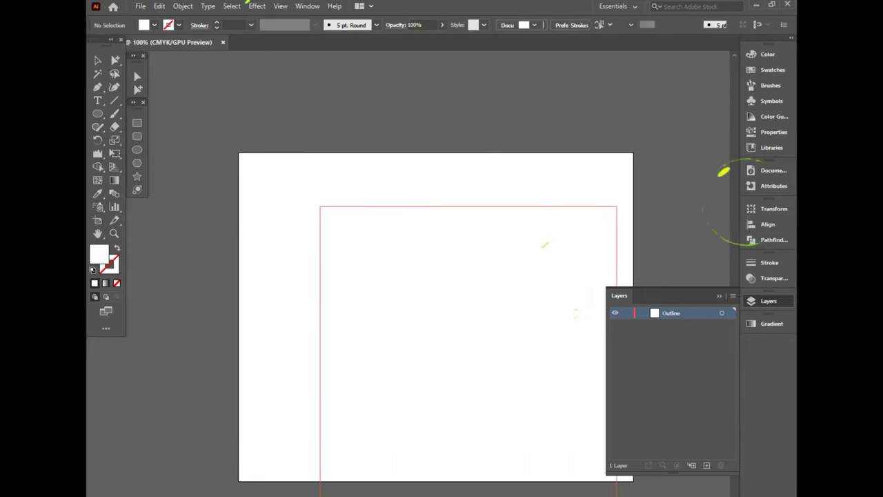
{"action": "left_click", "coordinate": [319, 206]}
{"action": "left_click_drag", "start_coordinate": [473, 395], "coordinate": [448, 352]}
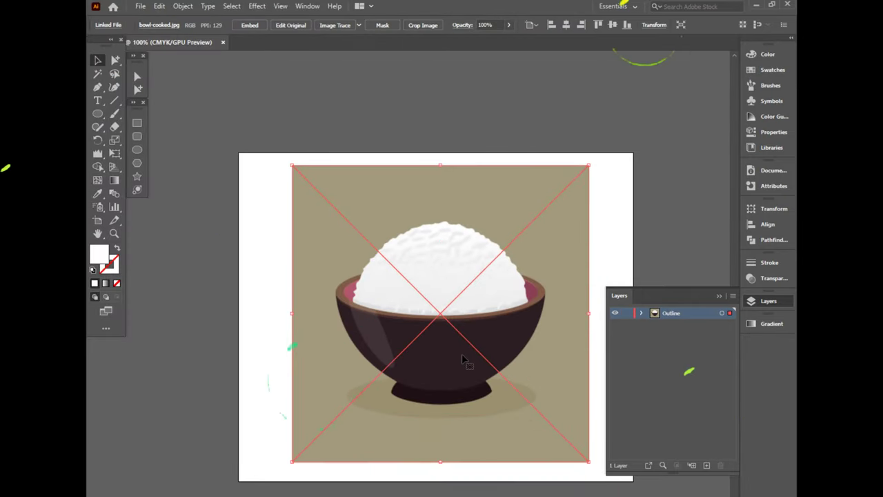
{"action": "left_click", "coordinate": [566, 25]}
{"action": "left_click", "coordinate": [613, 25]}
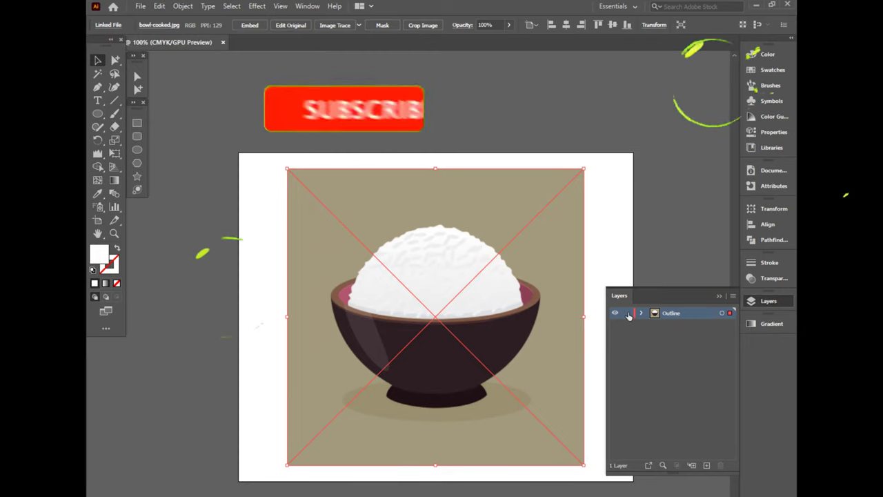
Step: Create a new layer above the reference image and name it Outline
{"action": "key", "text": "ctrl+l"}
{"action": "double_click", "coordinate": [673, 313]}
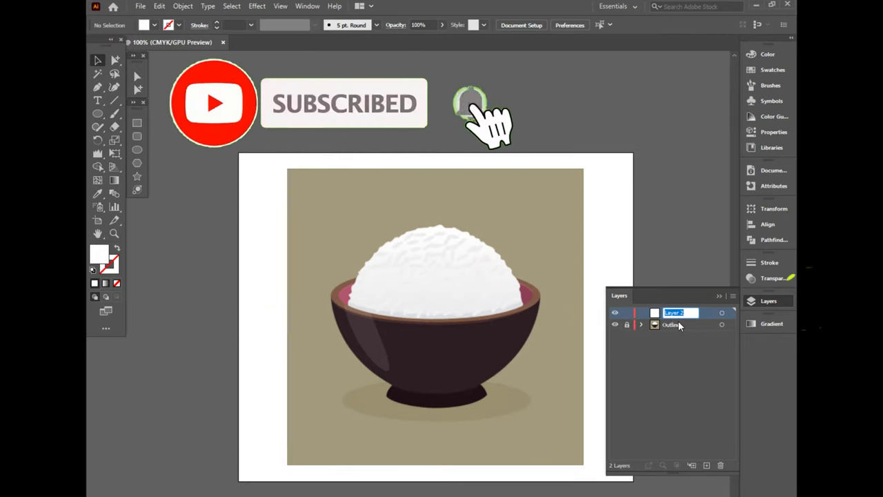
{"action": "type", "text": "Outlline"}
{"action": "key", "text": "Return"}
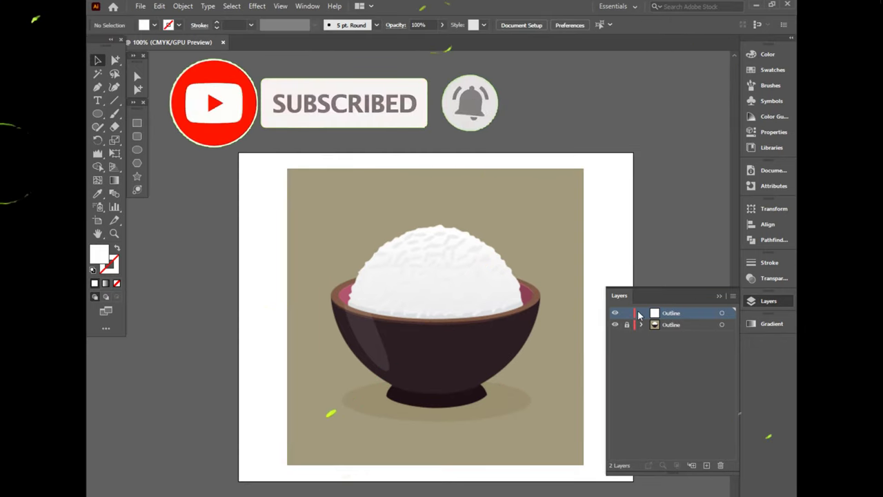
{"action": "key", "text": "l"}
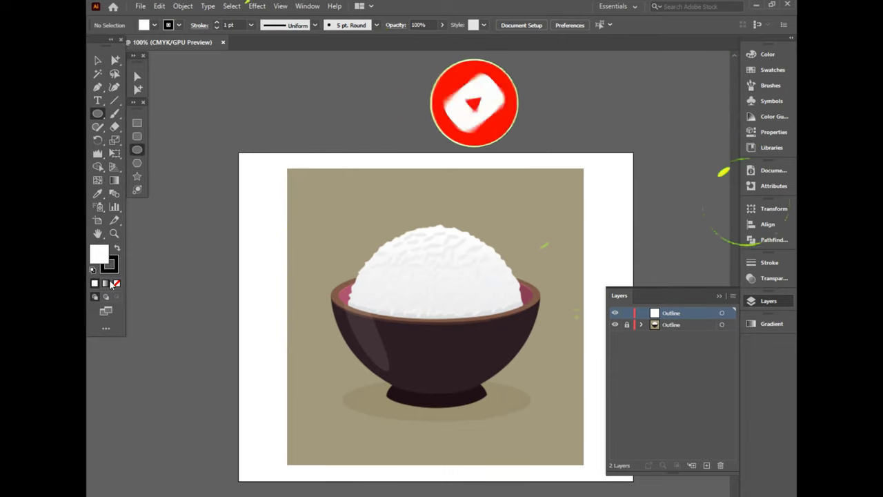
{"action": "key", "text": "Tab"}
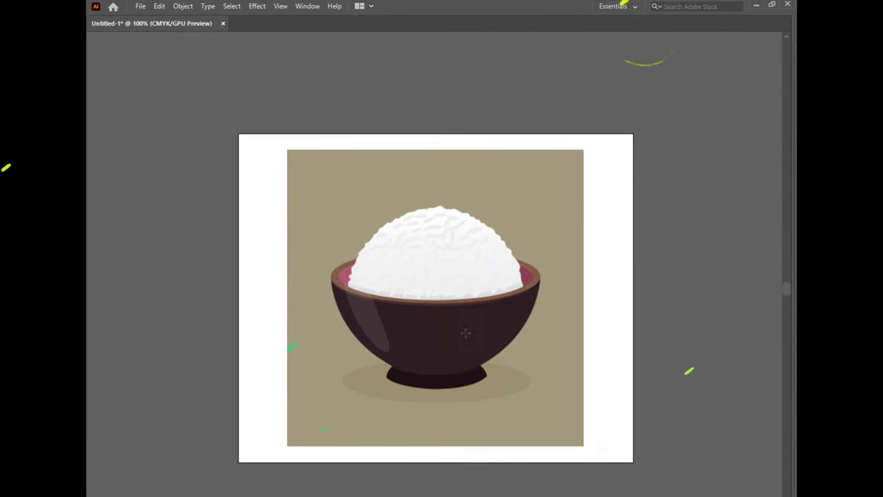
Step: Draw a circle over the rice mound
{"action": "scroll", "coordinate": [461, 352], "scroll_direction": "up", "scroll_amount": 2}
{"action": "scroll", "coordinate": [398, 177], "scroll_direction": "down", "scroll_amount": 1}
{"action": "key", "text": "Tab"}
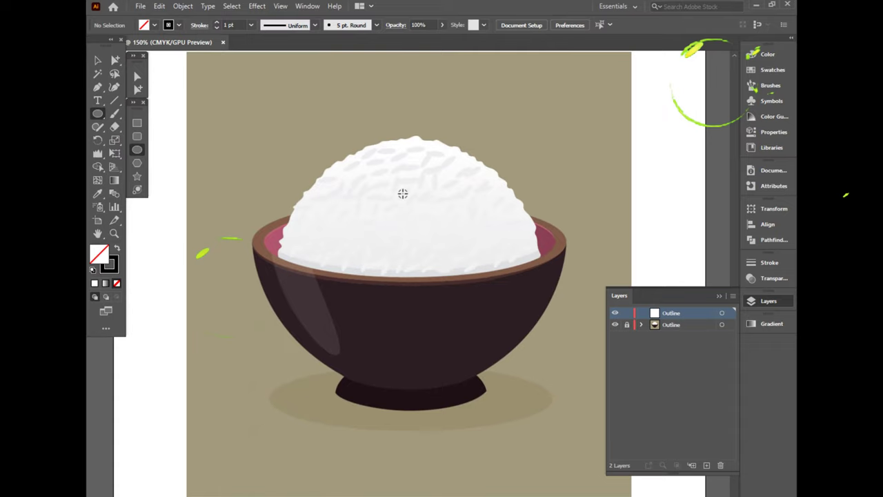
{"action": "left_click", "coordinate": [718, 296]}
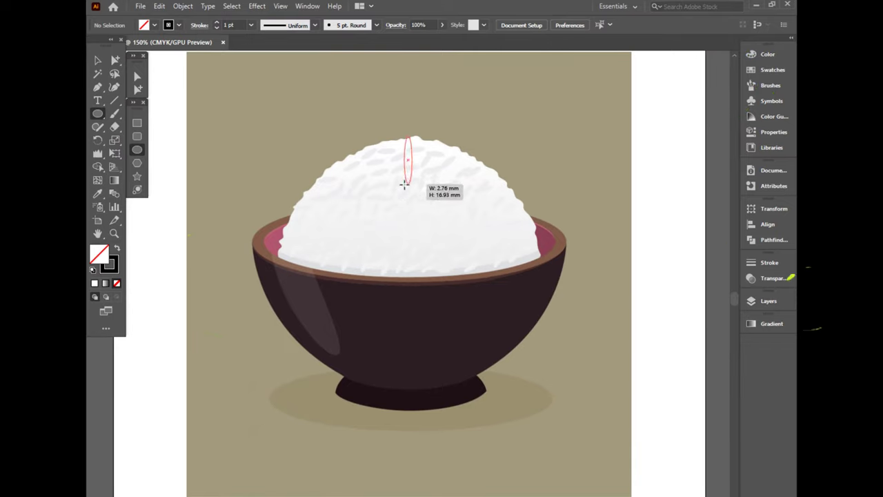
{"action": "left_click_drag", "start_coordinate": [405, 184], "coordinate": [412, 348]}
Step: Move and enlarge the circle so it surrounds the rice dome
{"action": "key", "text": "v"}
{"action": "left_click_drag", "start_coordinate": [545, 351], "coordinate": [437, 351]}
{"action": "left_click_drag", "start_coordinate": [517, 244], "coordinate": [537, 252]}
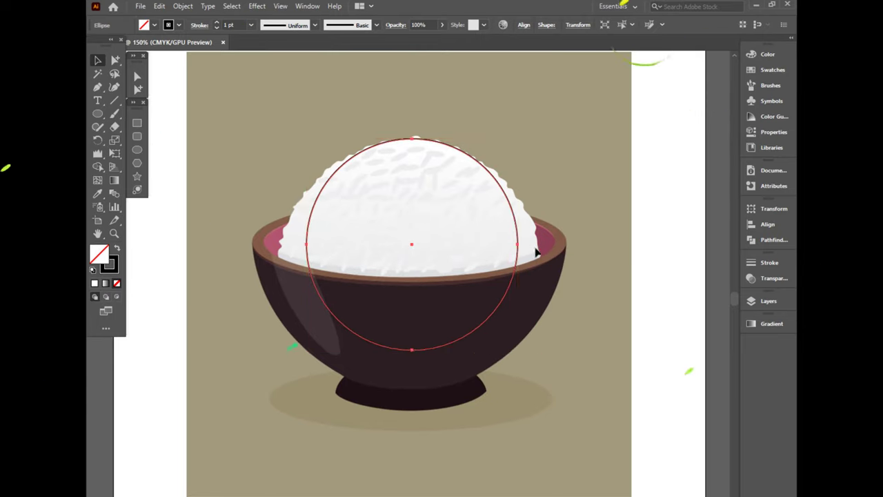
{"action": "left_click_drag", "start_coordinate": [519, 139], "coordinate": [535, 126]}
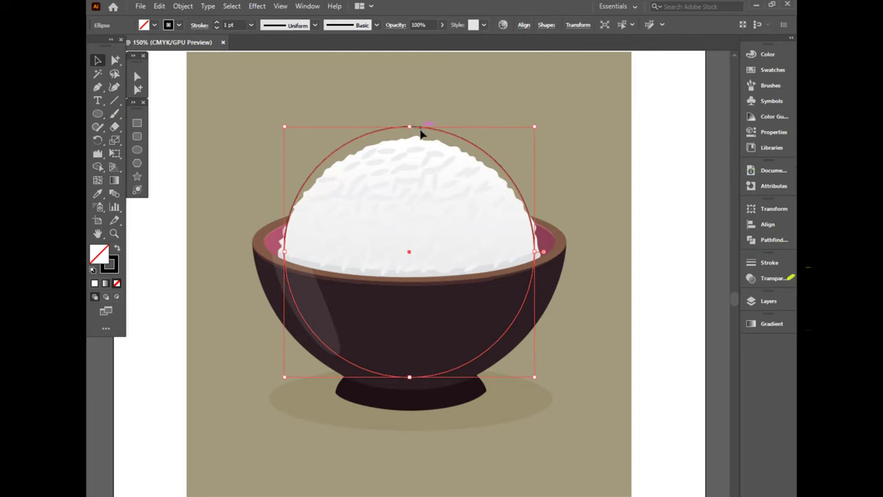
{"action": "mouse_move", "coordinate": [421, 135]}
{"action": "left_mouse_down"}
{"action": "mouse_move", "coordinate": [424, 145]}
{"action": "mouse_move", "coordinate": [414, 142]}
{"action": "left_mouse_up"}
Step: Widen the circle to the bowl's width with its top at the rice peak, then draw a flat rim ellipse
{"action": "left_click_drag", "start_coordinate": [286, 262], "coordinate": [279, 262]}
{"action": "left_click_drag", "start_coordinate": [538, 263], "coordinate": [544, 265]}
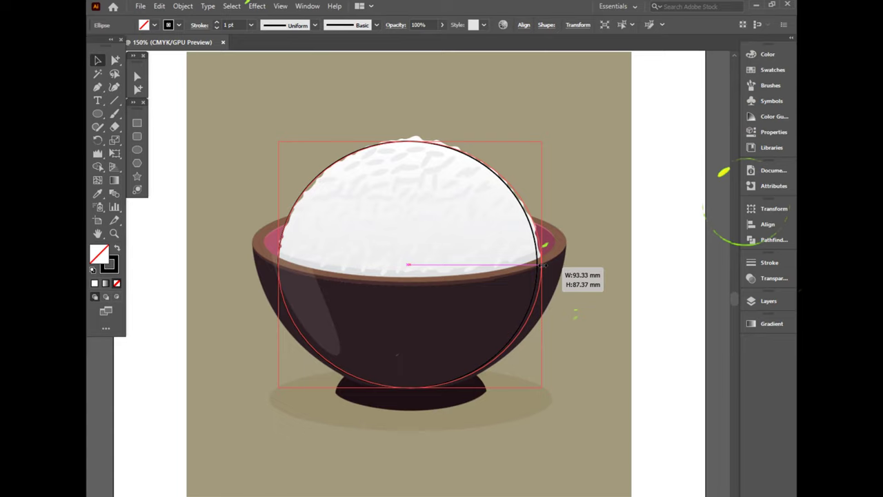
{"action": "left_click_drag", "start_coordinate": [410, 142], "coordinate": [413, 140]}
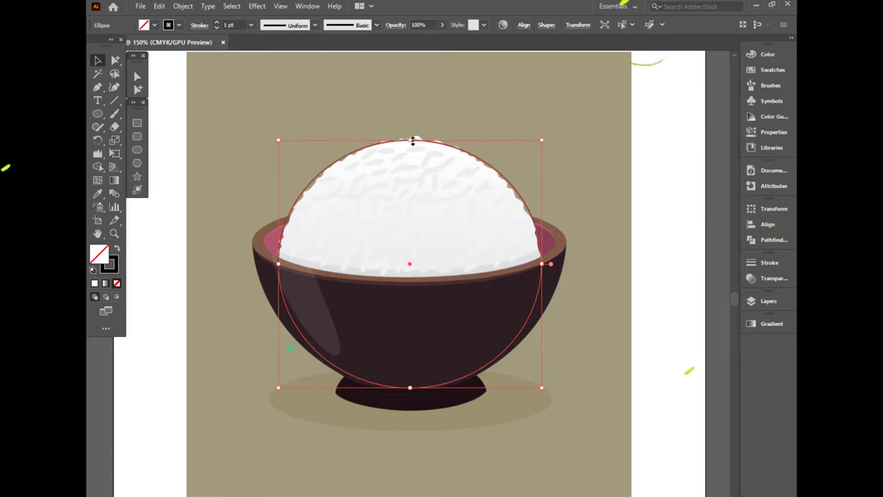
{"action": "left_click", "coordinate": [599, 298]}
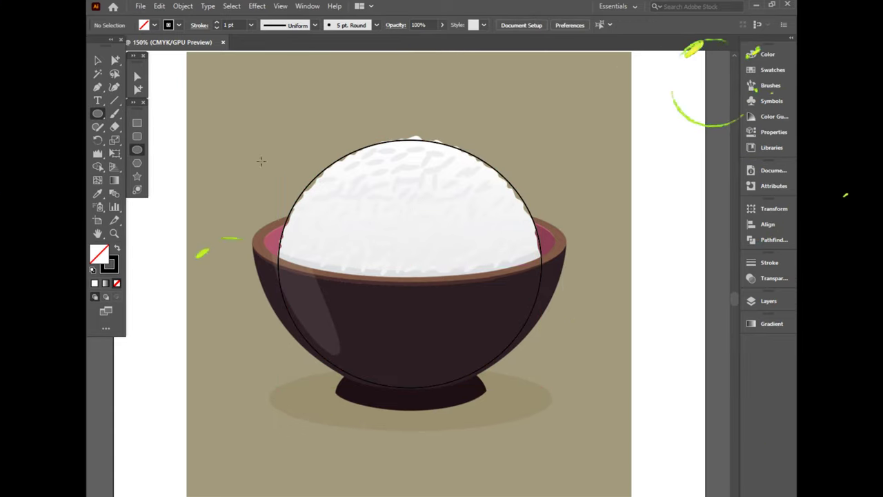
{"action": "left_click_drag", "start_coordinate": [261, 161], "coordinate": [572, 172]}
Step: Move and resize the thin ellipse to fit the bowl's rim opening
{"action": "key", "text": "v"}
{"action": "left_click_drag", "start_coordinate": [442, 184], "coordinate": [447, 255]}
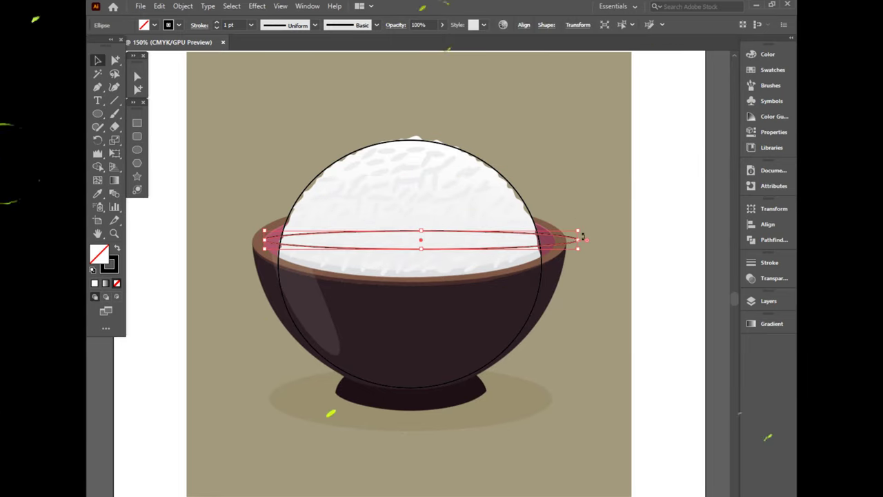
{"action": "left_click_drag", "start_coordinate": [582, 238], "coordinate": [556, 239]}
{"action": "left_click_drag", "start_coordinate": [410, 248], "coordinate": [409, 277]}
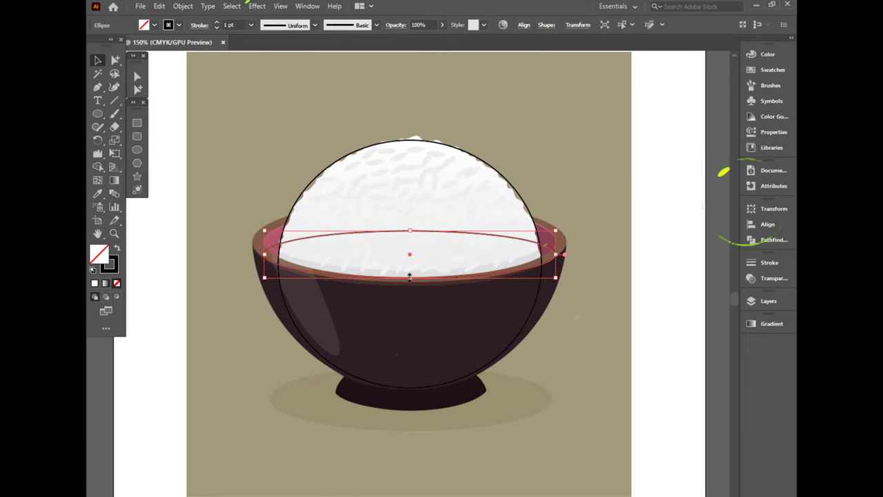
{"action": "left_click_drag", "start_coordinate": [410, 230], "coordinate": [413, 207]}
{"action": "scroll", "coordinate": [361, 308], "scroll_direction": "up", "scroll_amount": 1}
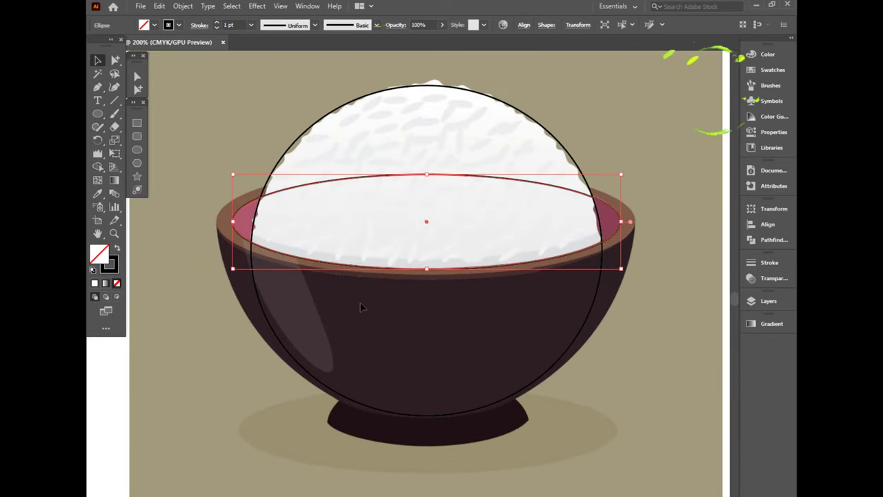
{"action": "left_click_drag", "start_coordinate": [427, 174], "coordinate": [428, 174]}
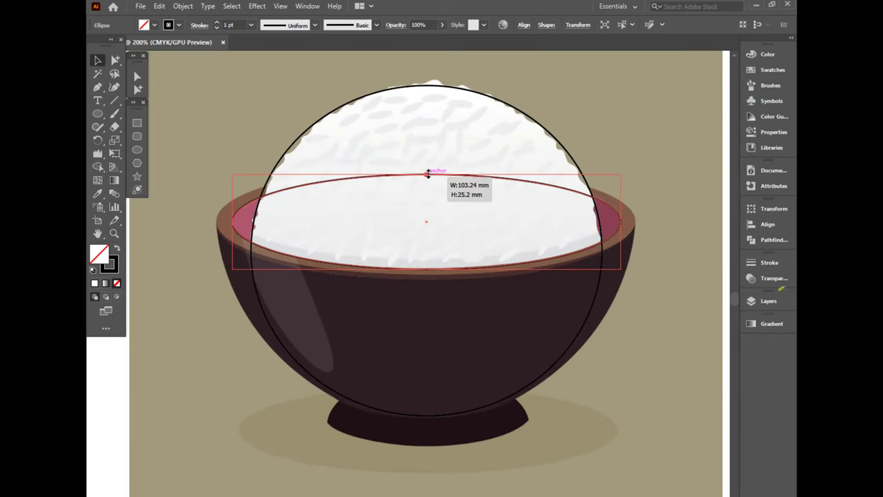
{"action": "left_click", "coordinate": [552, 269]}
Step: Draw a second, slightly larger thin ellipse and position it on the rim
{"action": "key", "text": "ctrl+minus"}
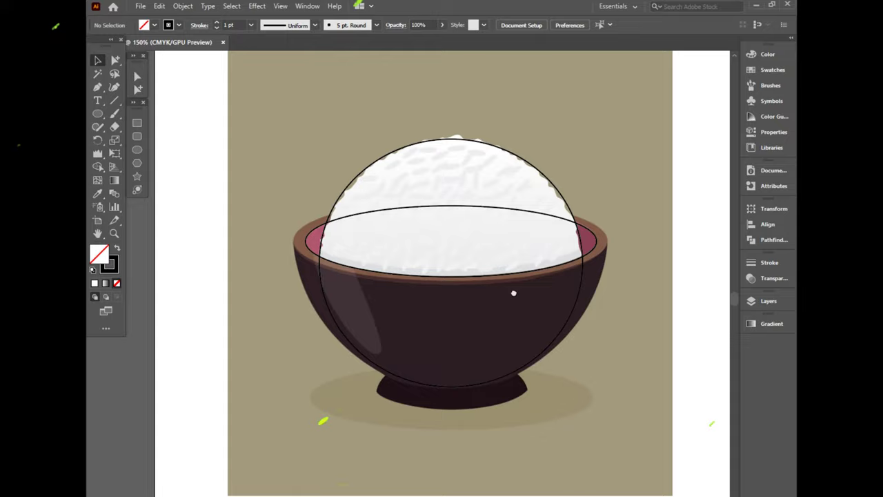
{"action": "left_click", "coordinate": [368, 204]}
{"action": "key", "text": "l"}
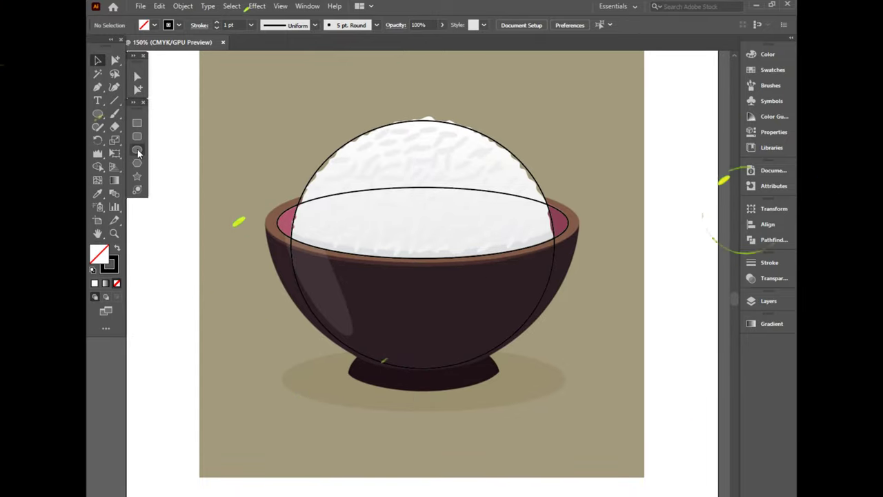
{"action": "mouse_move", "coordinate": [266, 221]}
{"action": "left_mouse_down"}
{"action": "mouse_move", "coordinate": [545, 222]}
{"action": "mouse_move", "coordinate": [582, 312]}
{"action": "left_mouse_up"}
{"action": "left_click_drag", "start_coordinate": [453, 315], "coordinate": [424, 263]}
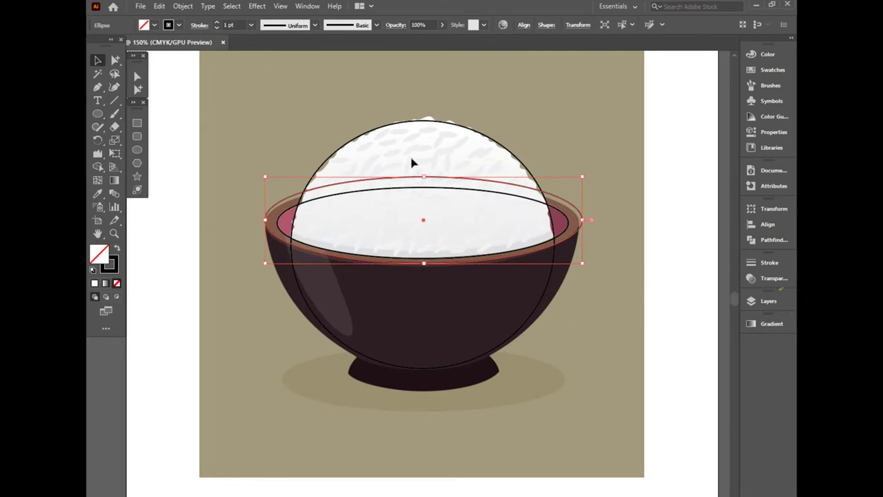
Step: Skew the outer rim ellipse's corners with Free Transform to match the lip, then nudge it left and down
{"action": "left_click", "coordinate": [114, 155]}
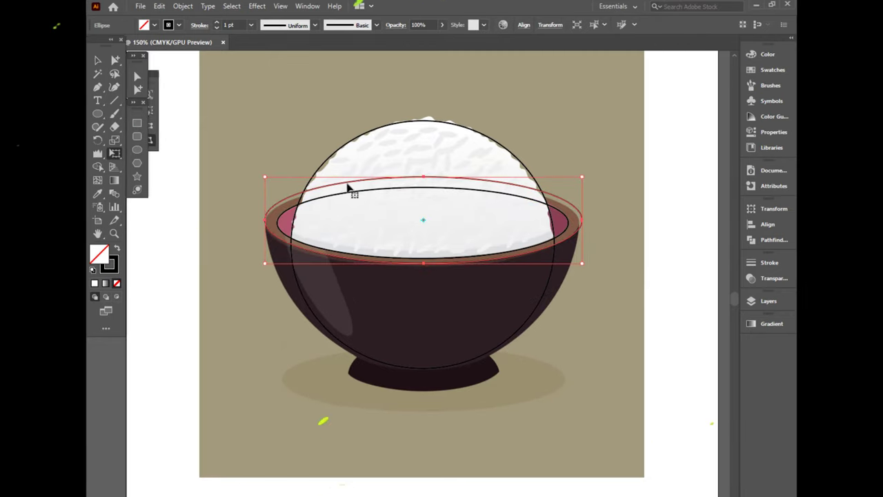
{"action": "left_click_drag", "start_coordinate": [266, 179], "coordinate": [268, 180]}
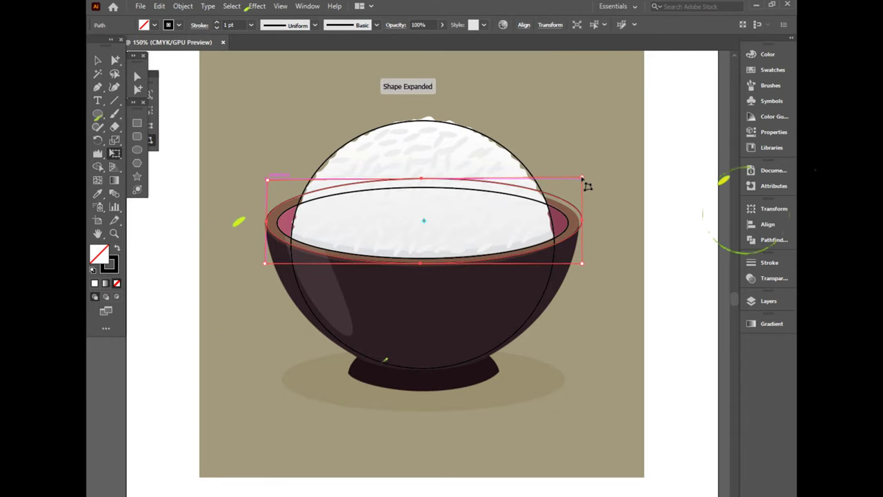
{"action": "left_click_drag", "start_coordinate": [583, 179], "coordinate": [578, 186]}
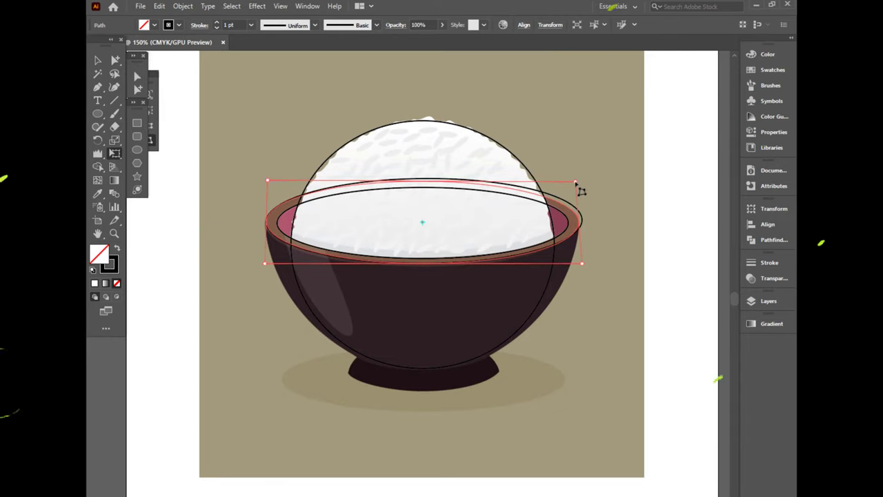
{"action": "left_click_drag", "start_coordinate": [271, 272], "coordinate": [266, 270]}
{"action": "scroll", "coordinate": [269, 245], "scroll_direction": "up", "scroll_amount": 2}
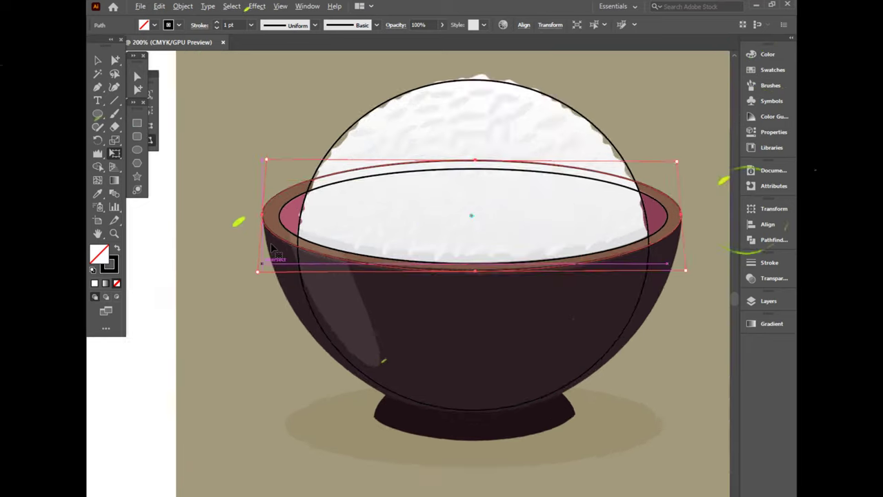
{"action": "left_click_drag", "start_coordinate": [427, 206], "coordinate": [270, 239]}
{"action": "scroll", "coordinate": [266, 237], "scroll_direction": "down", "scroll_amount": 2}
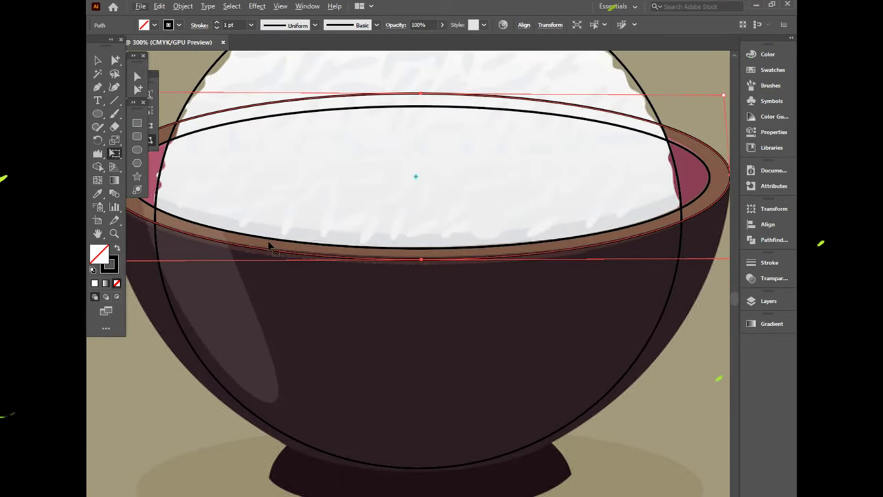
{"action": "left_click", "coordinate": [99, 60]}
{"action": "left_click_drag", "start_coordinate": [421, 260], "coordinate": [415, 259]}
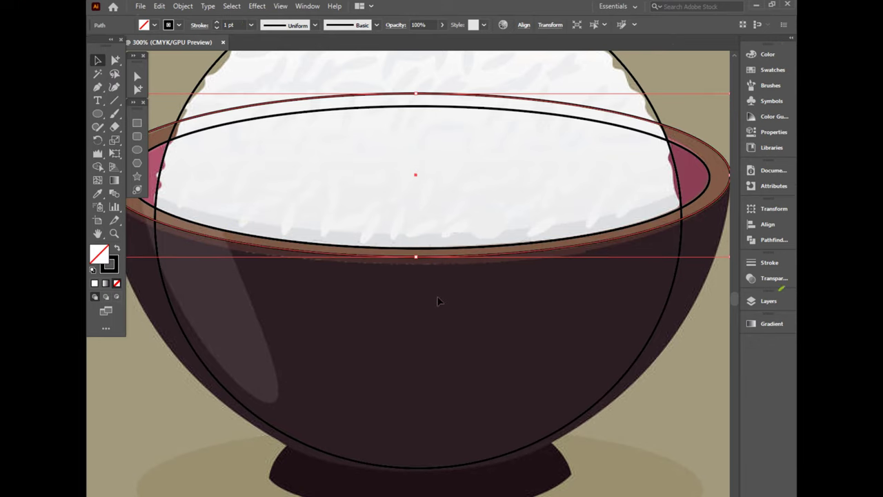
{"action": "left_click_drag", "start_coordinate": [446, 260], "coordinate": [447, 269]}
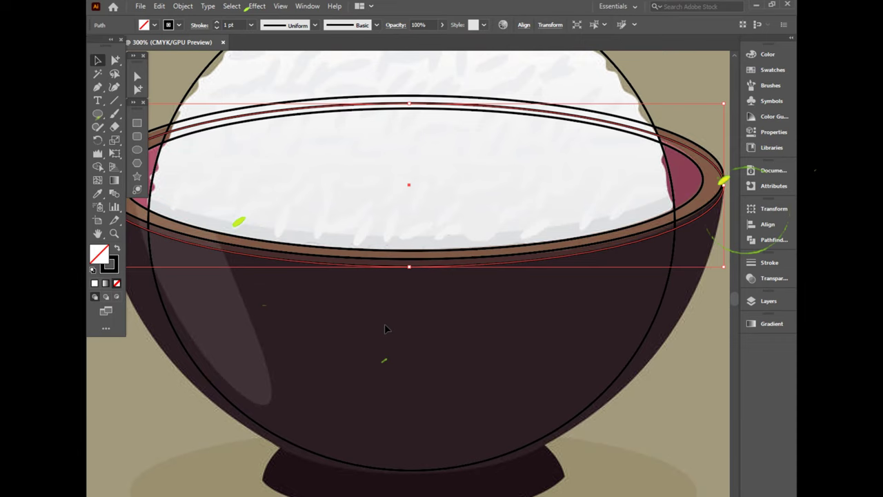
Step: Draw a large circle over the bowl and stretch it out to the bowl's left and right edges
{"action": "key", "text": "ctrl+minus"}
{"action": "left_click", "coordinate": [608, 418]}
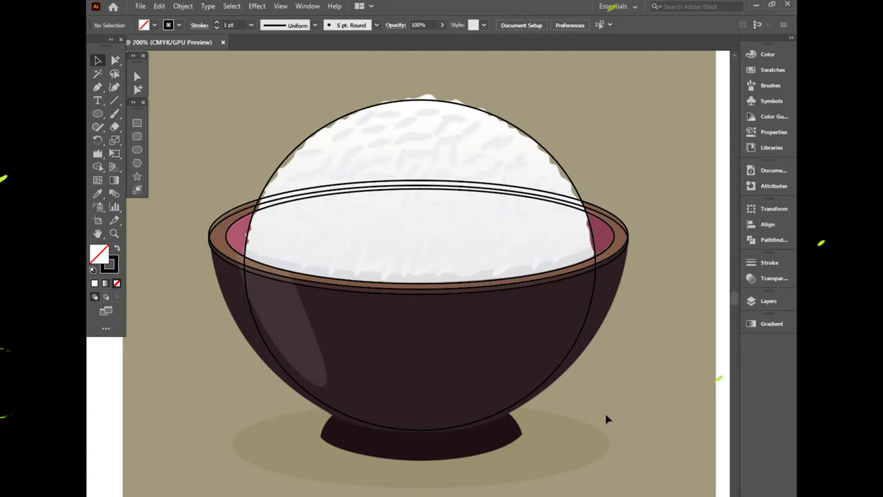
{"action": "left_click_drag", "start_coordinate": [397, 338], "coordinate": [579, 469]}
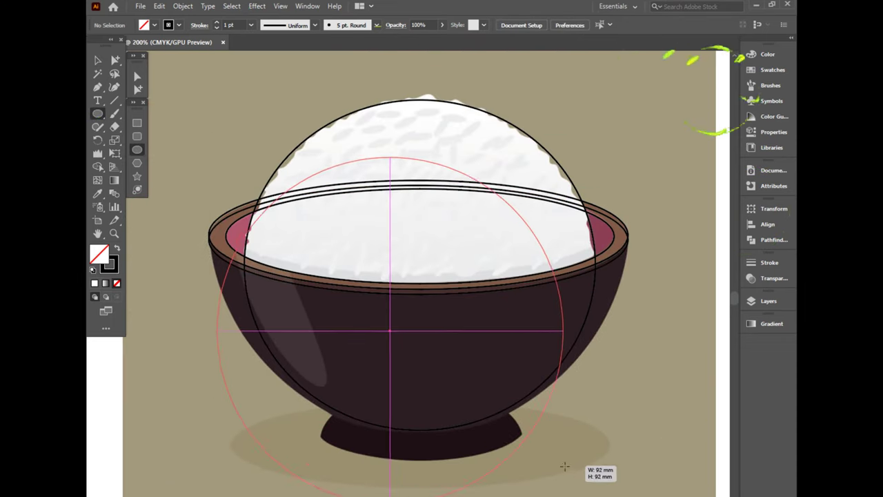
{"action": "key", "text": "v"}
{"action": "left_click_drag", "start_coordinate": [587, 338], "coordinate": [613, 252]}
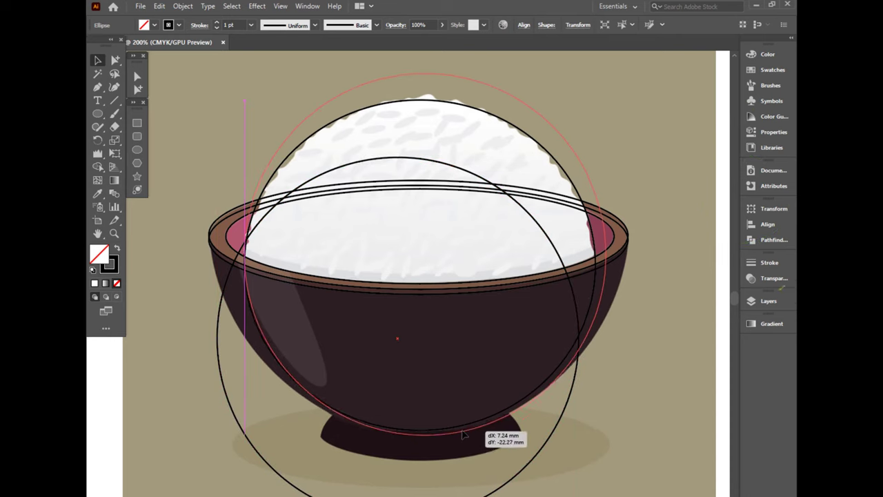
{"action": "left_click_drag", "start_coordinate": [241, 252], "coordinate": [210, 252]}
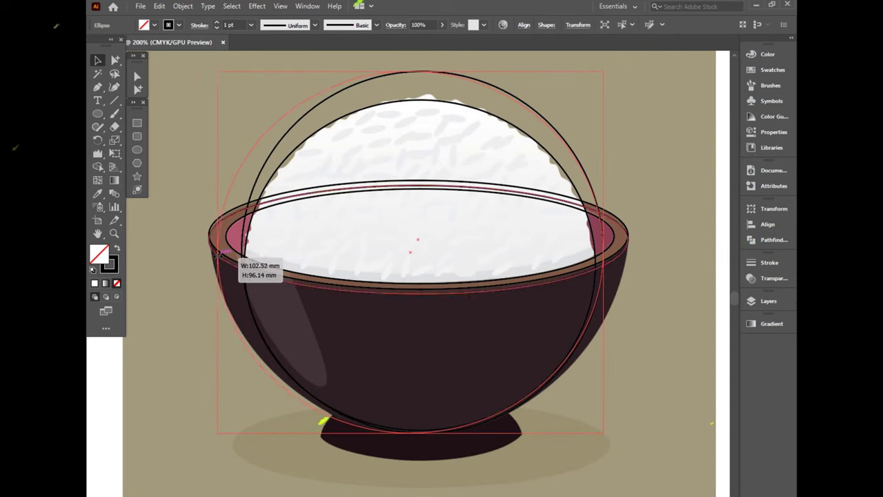
{"action": "left_click_drag", "start_coordinate": [604, 252], "coordinate": [628, 253]}
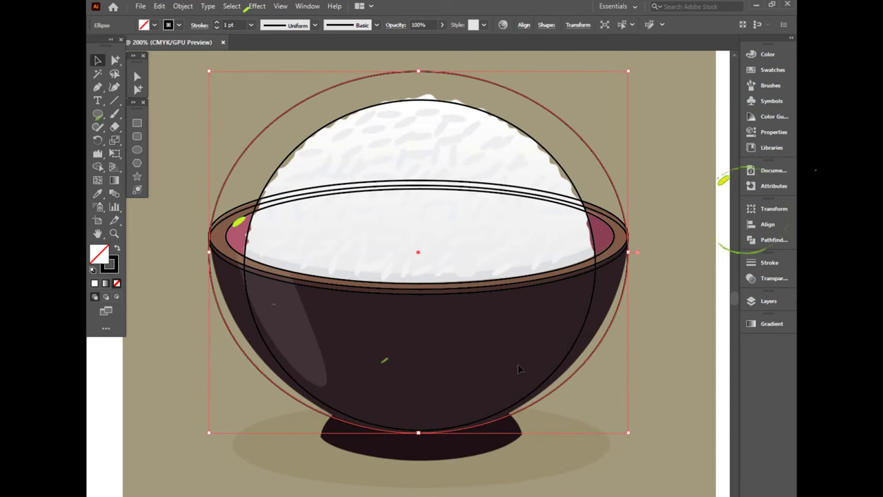
Step: Trace a curved Pen path along the bowl's underside from the left rim through the base to the right rim
{"action": "left_click", "coordinate": [499, 402]}
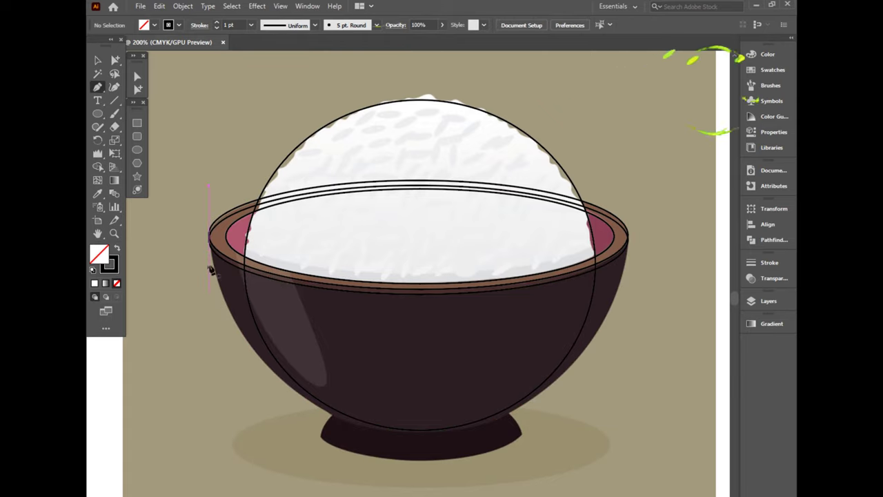
{"action": "mouse_move", "coordinate": [209, 242]}
{"action": "left_mouse_down"}
{"action": "mouse_move", "coordinate": [434, 445]}
{"action": "mouse_move", "coordinate": [413, 433]}
{"action": "left_mouse_up"}
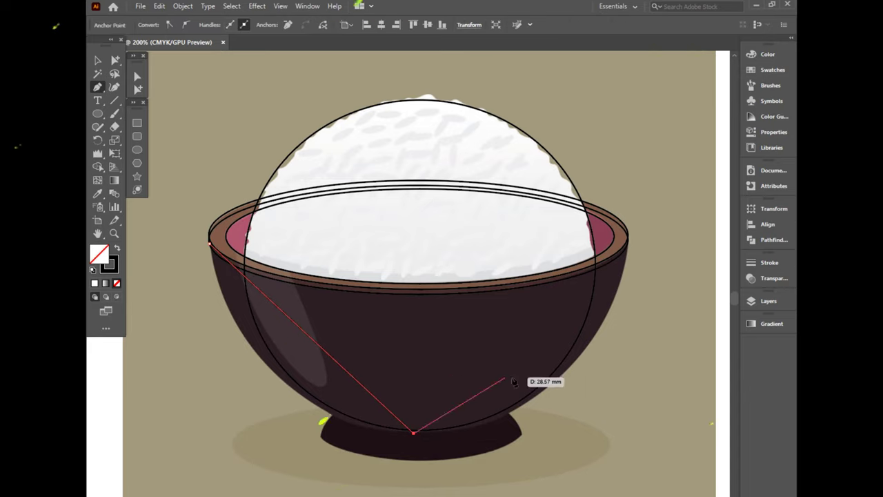
{"action": "left_click_drag", "start_coordinate": [312, 341], "coordinate": [276, 378]}
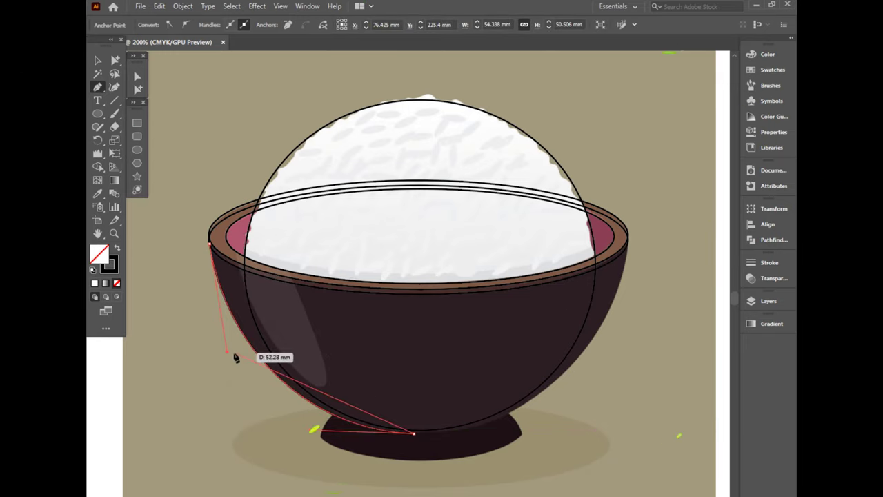
{"action": "left_click", "coordinate": [627, 239]}
{"action": "left_click_drag", "start_coordinate": [531, 333], "coordinate": [563, 383]}
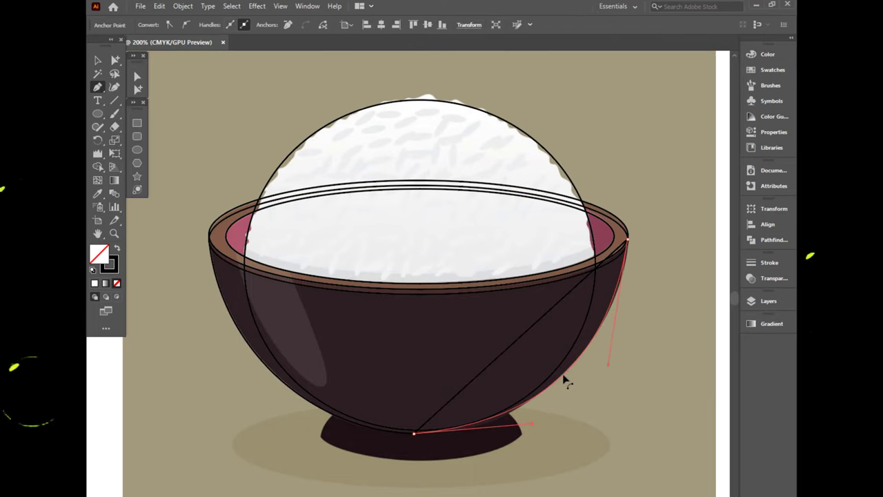
{"action": "left_click", "coordinate": [532, 424]}
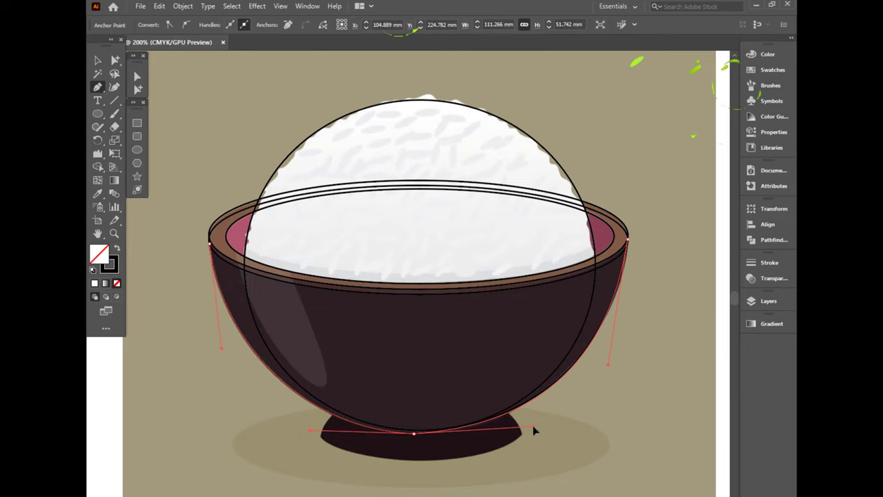
{"action": "mouse_move", "coordinate": [608, 364]}
{"action": "left_mouse_down"}
{"action": "mouse_move", "coordinate": [538, 457]}
{"action": "mouse_move", "coordinate": [614, 379]}
{"action": "left_mouse_up"}
{"action": "left_click", "coordinate": [632, 468], "text": "ctrl"}
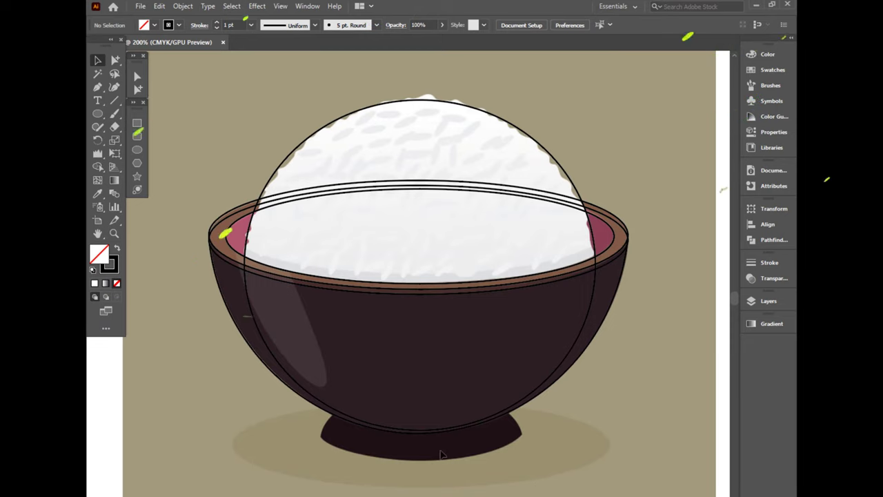
Step: Draw a circle and squash it into a flat ellipse around the bowl's foot
{"action": "scroll", "coordinate": [417, 462], "scroll_direction": "up", "scroll_amount": 2}
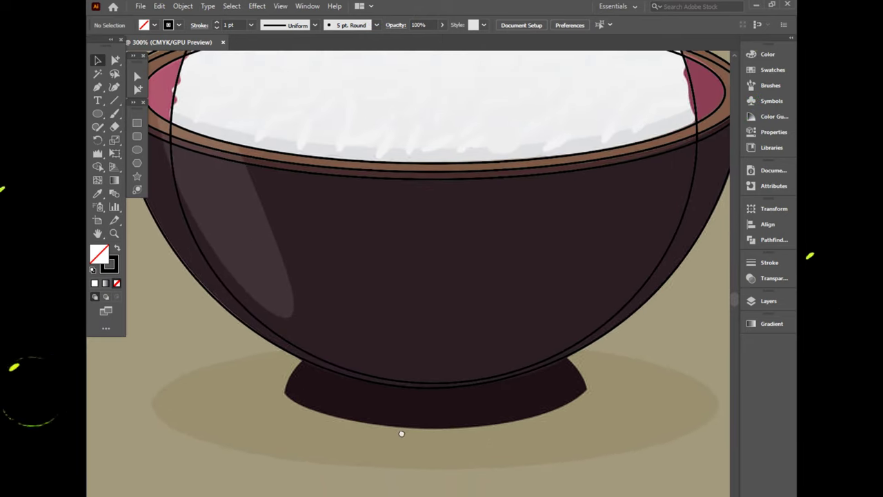
{"action": "left_click_drag", "start_coordinate": [356, 201], "coordinate": [688, 496]}
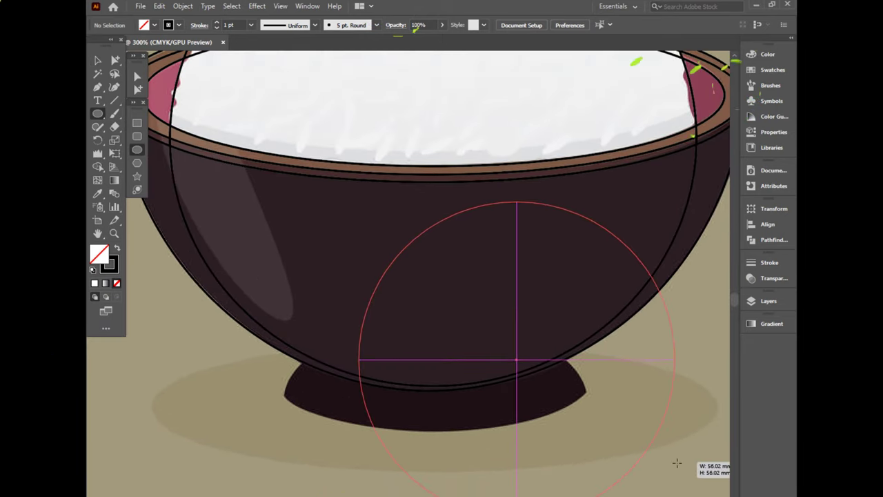
{"action": "key", "text": "v"}
{"action": "left_click_drag", "start_coordinate": [577, 494], "coordinate": [486, 415]}
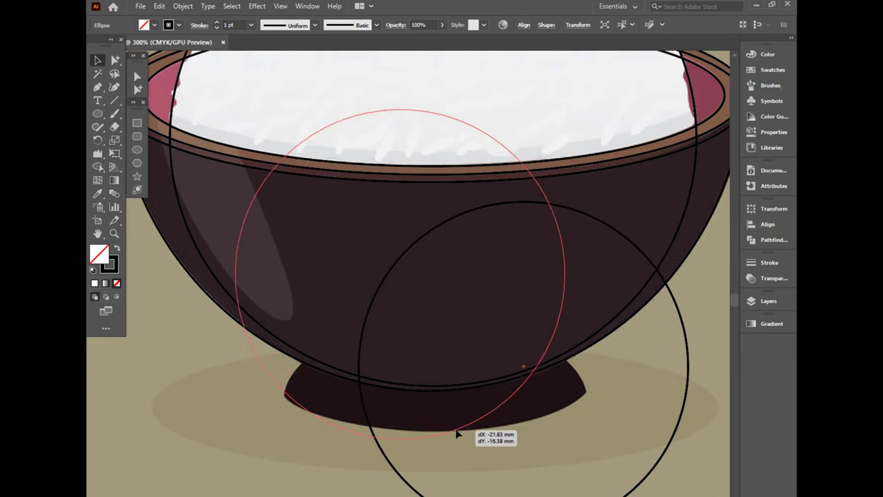
{"action": "left_click_drag", "start_coordinate": [430, 104], "coordinate": [405, 308]}
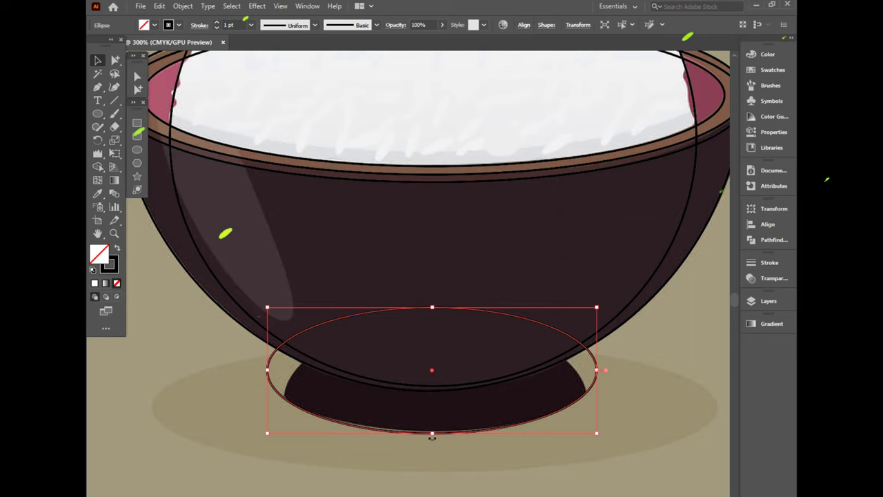
{"action": "left_click_drag", "start_coordinate": [432, 437], "coordinate": [493, 444]}
{"action": "left_click", "coordinate": [652, 439]}
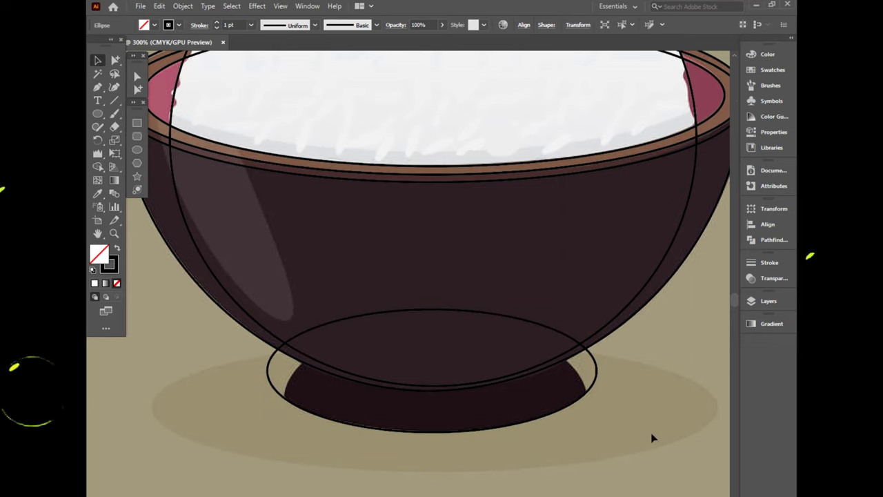
Step: Draw a large circle beneath the bowl, widening and stretching it to the artboard's bottom
{"action": "scroll", "coordinate": [391, 306], "scroll_direction": "down", "scroll_amount": 1}
{"action": "scroll", "coordinate": [313, 209], "scroll_direction": "down", "scroll_amount": 3}
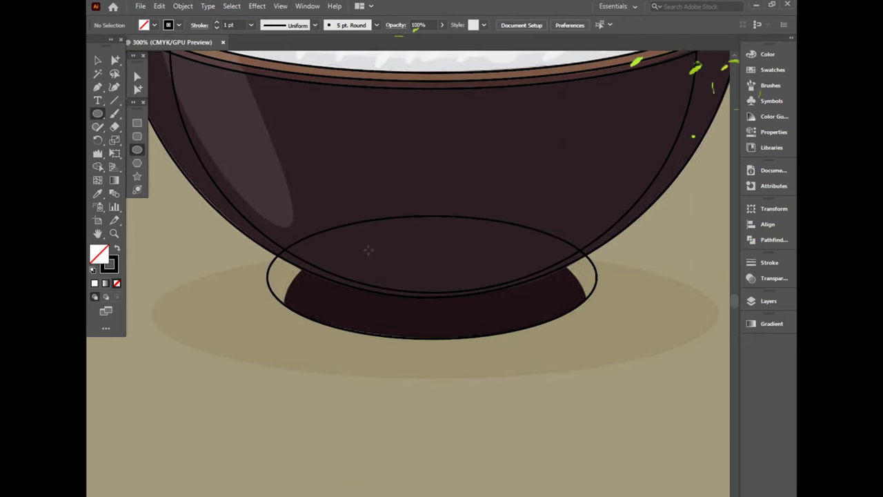
{"action": "left_click_drag", "start_coordinate": [367, 250], "coordinate": [641, 496]}
{"action": "key", "text": "v"}
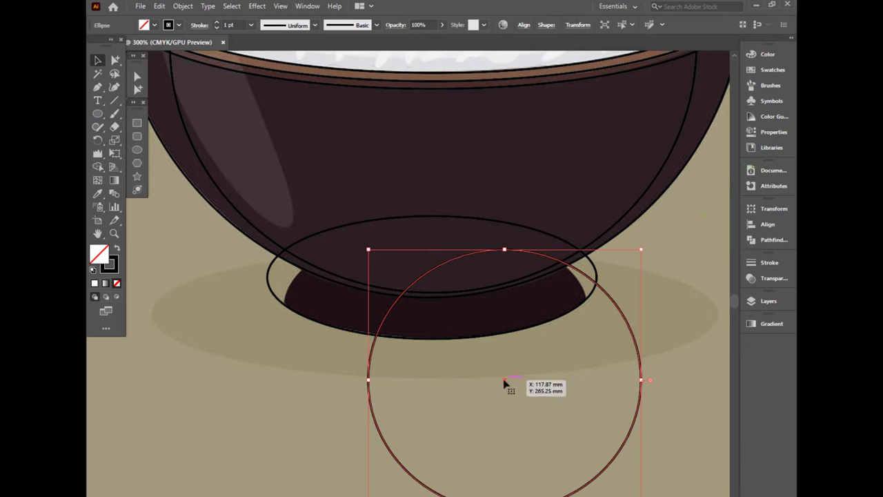
{"action": "left_click_drag", "start_coordinate": [504, 384], "coordinate": [410, 353]}
{"action": "left_click_drag", "start_coordinate": [547, 348], "coordinate": [601, 343]}
{"action": "scroll", "coordinate": [436, 218], "scroll_direction": "down", "scroll_amount": 5}
{"action": "left_click_drag", "start_coordinate": [436, 385], "coordinate": [436, 421]}
{"action": "left_click_drag", "start_coordinate": [436, 126], "coordinate": [437, 109]}
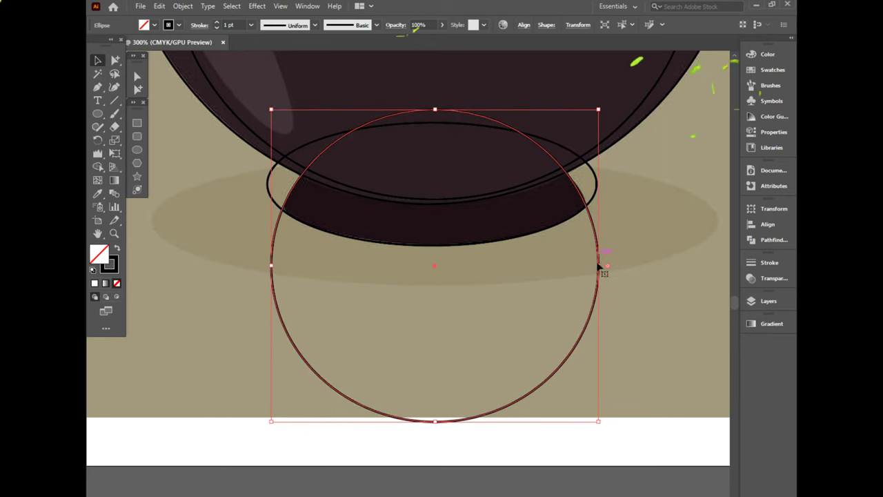
{"action": "left_click", "coordinate": [627, 287]}
Step: Zoom out to the whole artboard, select all artwork and pick Shape Builder, then deselect
{"action": "key", "text": "ctrl+minus"}
{"action": "key", "text": "ctrl+minus"}
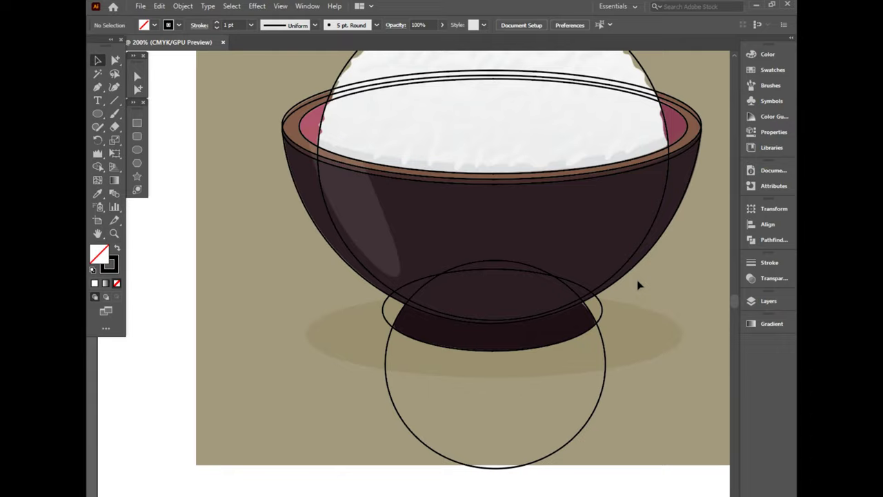
{"action": "key", "text": "ctrl+minus"}
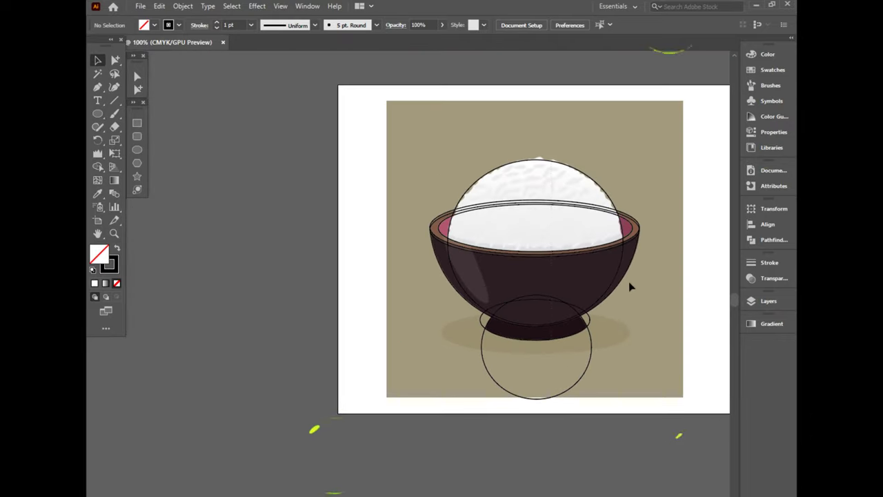
{"action": "key", "text": "ctrl+a"}
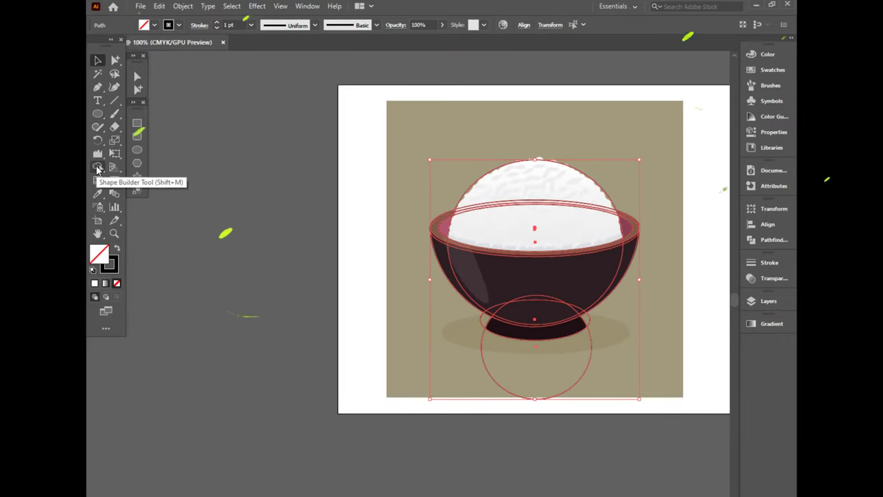
{"action": "left_click", "coordinate": [97, 166]}
{"action": "scroll", "coordinate": [635, 270], "scroll_direction": "up", "scroll_amount": 1}
{"action": "scroll", "coordinate": [647, 299], "scroll_direction": "up", "scroll_amount": 1}
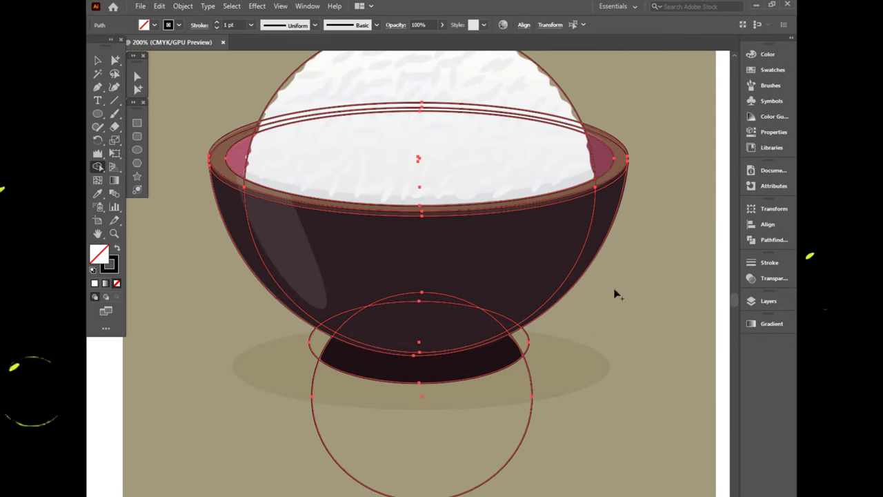
{"action": "left_click", "coordinate": [100, 62]}
{"action": "key", "text": "ctrl+shift+a"}
{"action": "scroll", "coordinate": [274, 357], "scroll_direction": "down", "scroll_amount": 1}
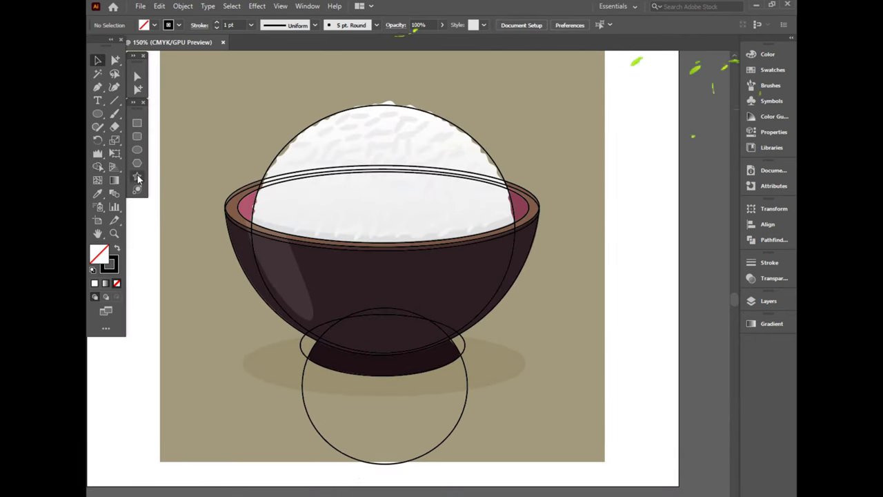
Step: Draw a wide flat ellipse over the bowl's shadow just under the foot
{"action": "left_click", "coordinate": [137, 149]}
{"action": "left_click_drag", "start_coordinate": [243, 361], "coordinate": [528, 417]}
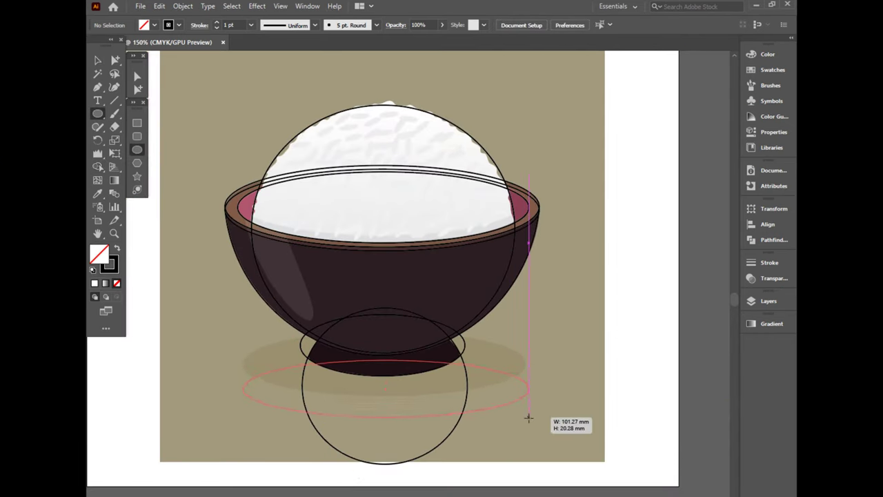
{"action": "key", "text": "v"}
{"action": "left_click_drag", "start_coordinate": [420, 417], "coordinate": [414, 395]}
{"action": "left_click_drag", "start_coordinate": [385, 335], "coordinate": [384, 333]}
{"action": "left_click", "coordinate": [492, 434]}
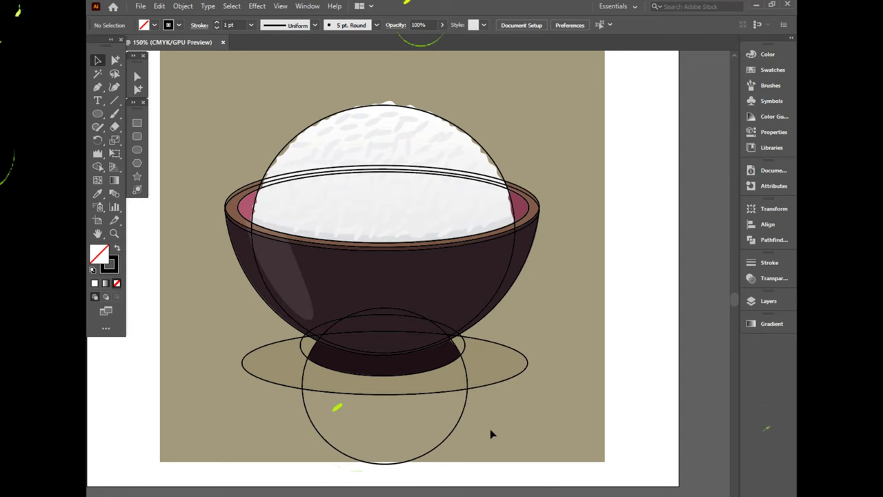
Step: Select the bowl shapes and use Shape Builder to merge the rim band and bowl body pieces
{"action": "scroll", "coordinate": [332, 269], "scroll_direction": "down", "scroll_amount": 2}
{"action": "left_click_drag", "start_coordinate": [247, 138], "coordinate": [387, 370]}
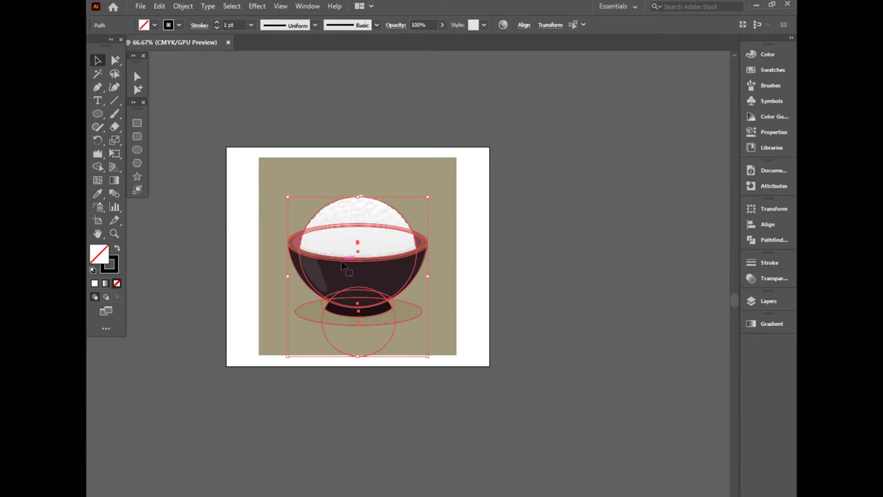
{"action": "scroll", "coordinate": [348, 269], "scroll_direction": "up", "scroll_amount": 2}
{"action": "left_click_drag", "start_coordinate": [347, 269], "coordinate": [440, 287]}
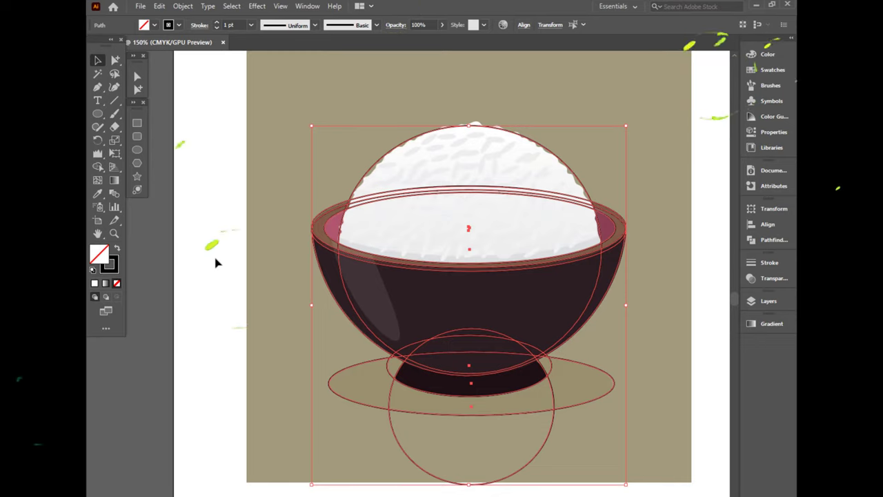
{"action": "key", "text": "shift+m"}
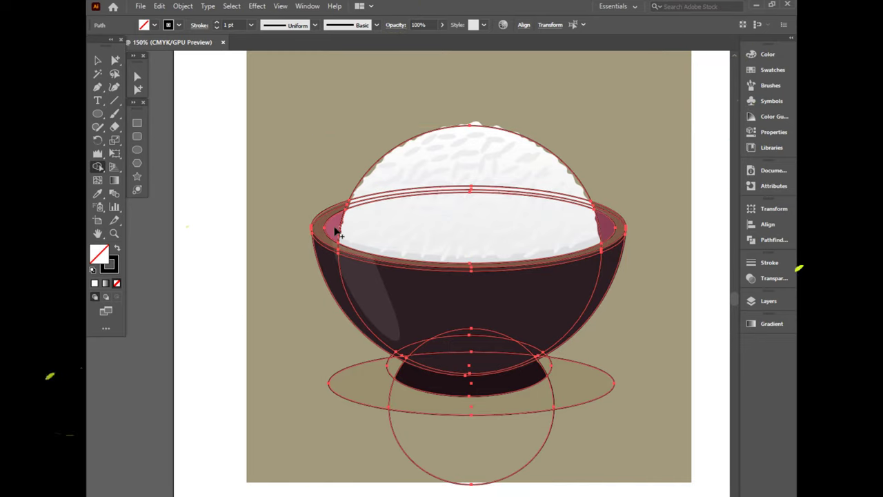
{"action": "left_click", "coordinate": [552, 232]}
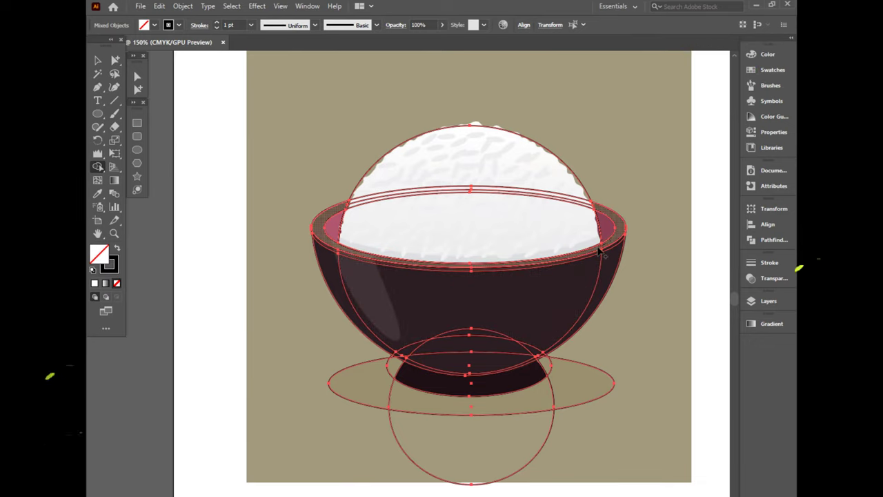
{"action": "left_click_drag", "start_coordinate": [601, 253], "coordinate": [323, 246]}
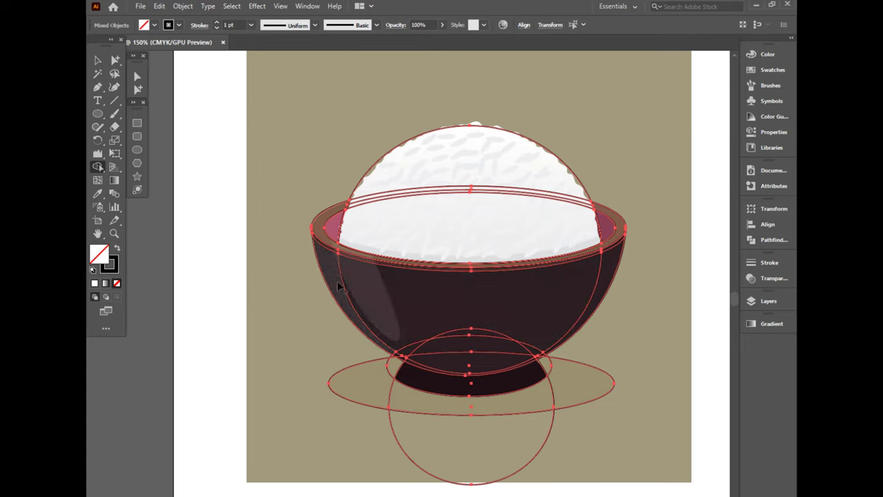
{"action": "left_click_drag", "start_coordinate": [338, 286], "coordinate": [369, 291]}
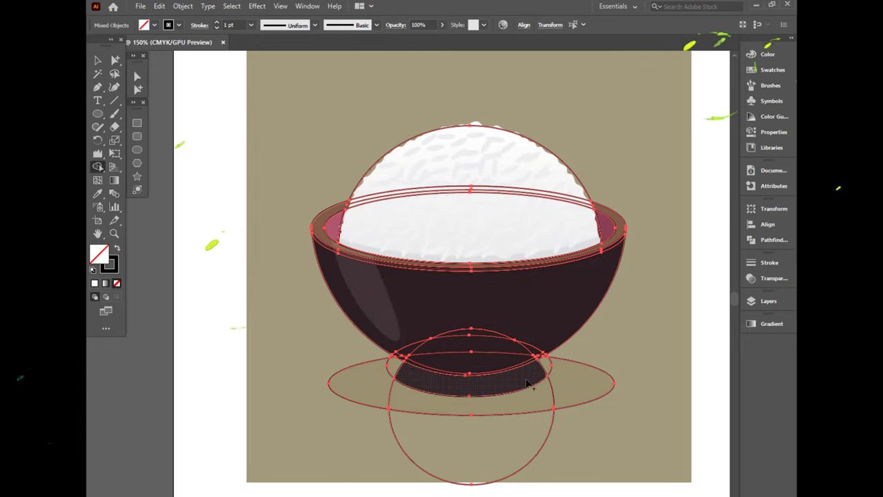
Step: Merge the foot regions and the left and right hook pieces into the bowl body
{"action": "mouse_move", "coordinate": [353, 382]}
{"action": "left_mouse_down"}
{"action": "mouse_move", "coordinate": [395, 371]}
{"action": "mouse_move", "coordinate": [542, 403]}
{"action": "left_mouse_up"}
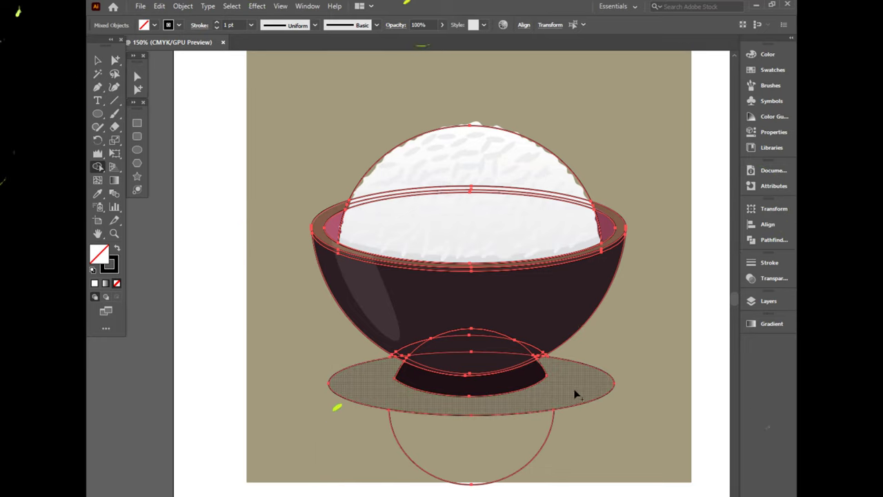
{"action": "scroll", "coordinate": [573, 400], "scroll_direction": "up", "scroll_amount": 4}
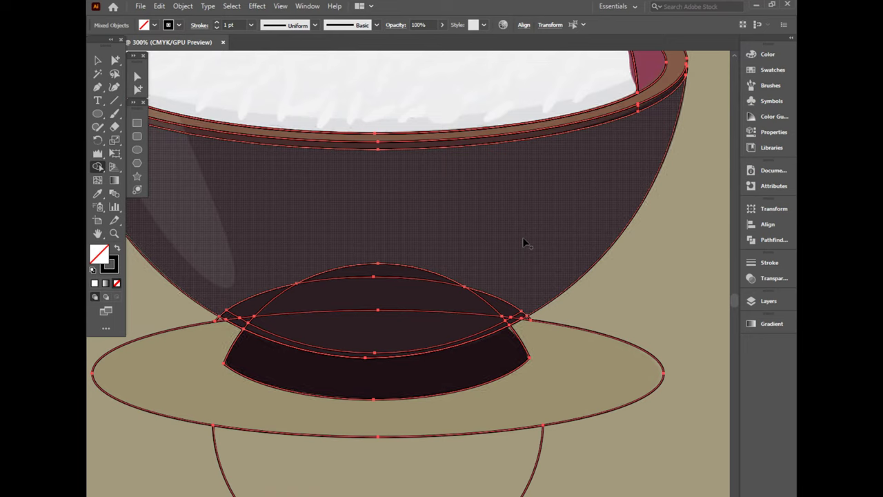
{"action": "mouse_move", "coordinate": [499, 240]}
{"action": "left_mouse_down"}
{"action": "mouse_move", "coordinate": [384, 316]}
{"action": "mouse_move", "coordinate": [360, 357]}
{"action": "left_mouse_up"}
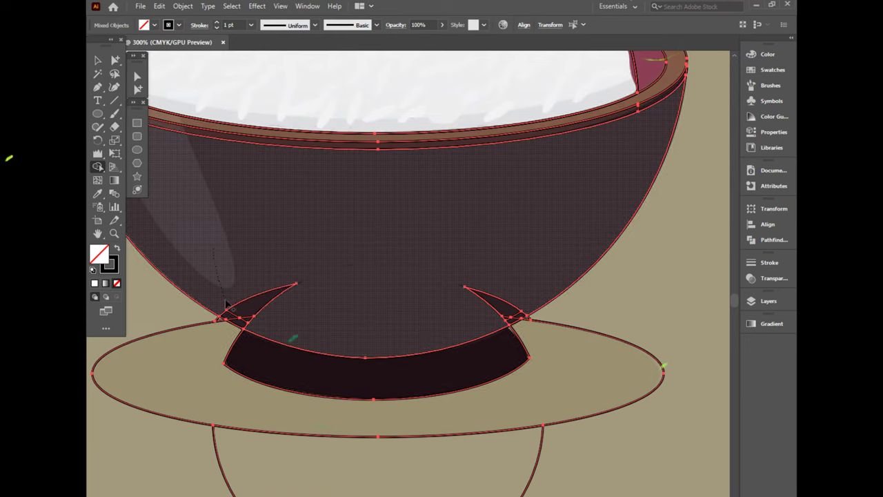
{"action": "left_click", "coordinate": [232, 314]}
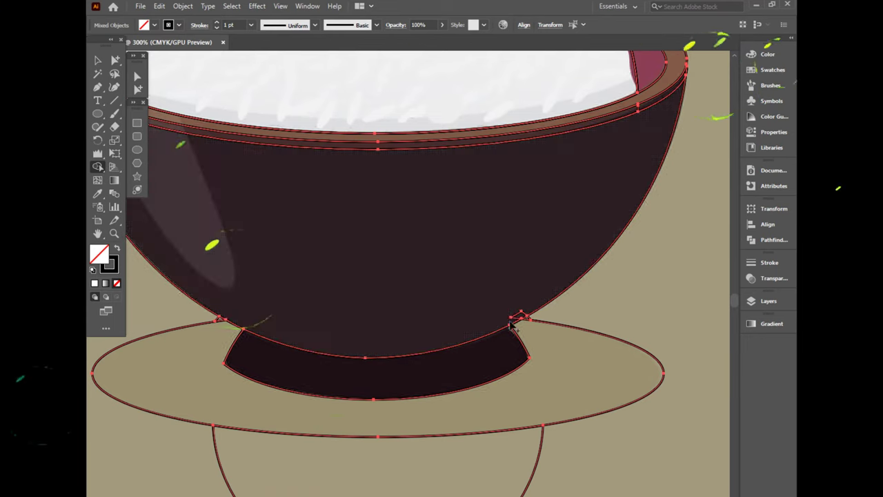
{"action": "left_click_drag", "start_coordinate": [503, 238], "coordinate": [492, 302]}
Step: Merge the rice dome and lower rice regions into one continuous shape
{"action": "scroll", "coordinate": [421, 297], "scroll_direction": "down", "scroll_amount": 2}
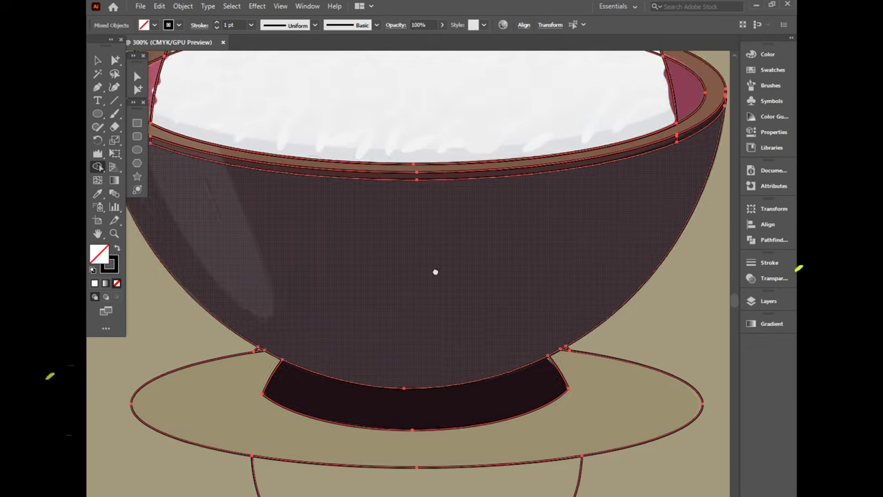
{"action": "scroll", "coordinate": [434, 270], "scroll_direction": "up", "scroll_amount": 2}
{"action": "scroll", "coordinate": [579, 286], "scroll_direction": "right", "scroll_amount": 3}
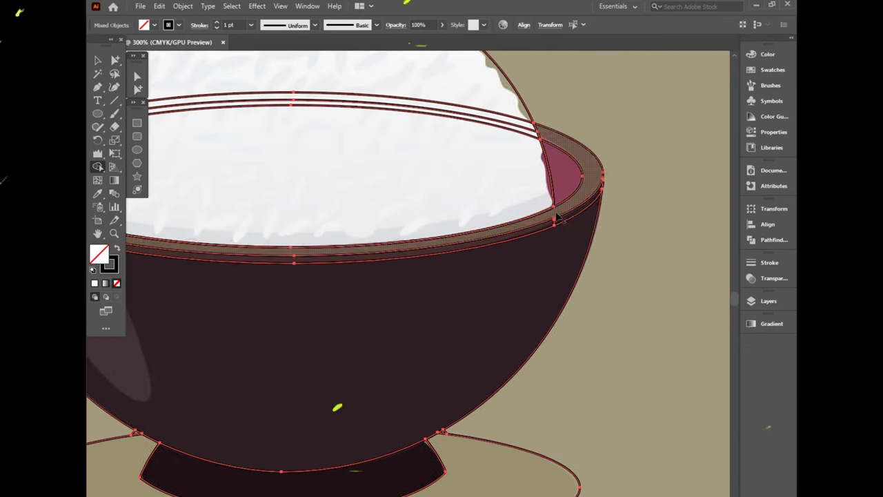
{"action": "scroll", "coordinate": [647, 269], "scroll_direction": "down", "scroll_amount": 1}
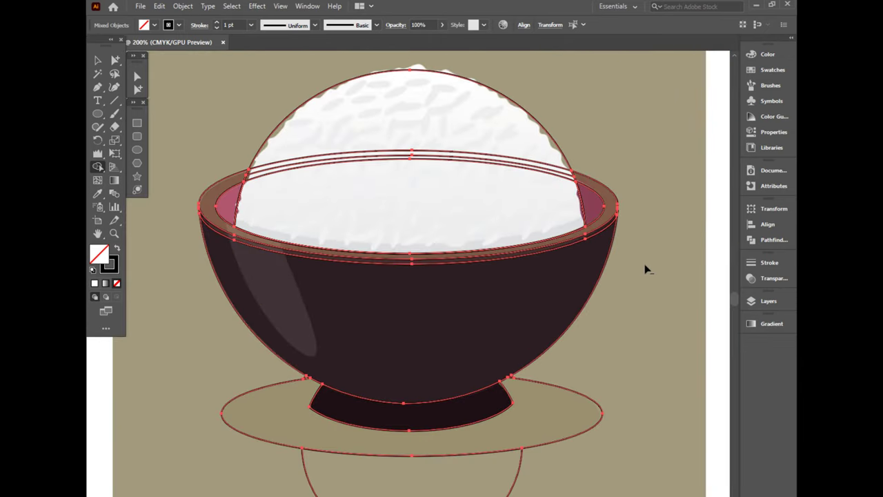
{"action": "left_click_drag", "start_coordinate": [474, 122], "coordinate": [430, 215]}
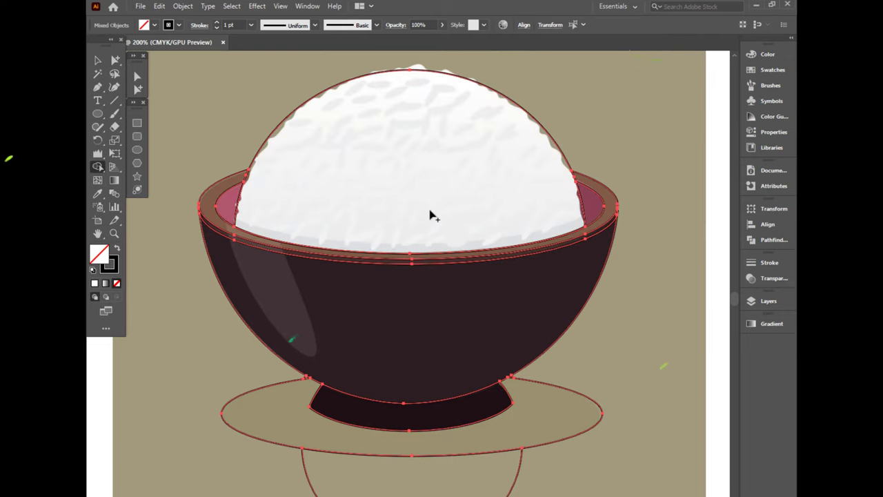
Step: Delete the half-circle below the plate
{"action": "left_click", "coordinate": [97, 62]}
{"action": "left_click", "coordinate": [165, 104]}
{"action": "scroll", "coordinate": [587, 256], "scroll_direction": "down", "scroll_amount": 3}
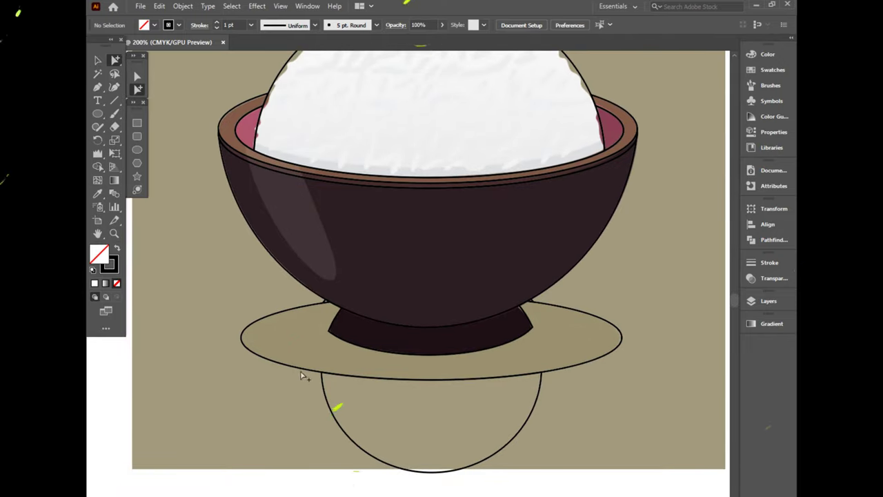
{"action": "left_click", "coordinate": [334, 419]}
{"action": "key", "text": "Delete"}
{"action": "scroll", "coordinate": [355, 345], "scroll_direction": "up", "scroll_amount": 1}
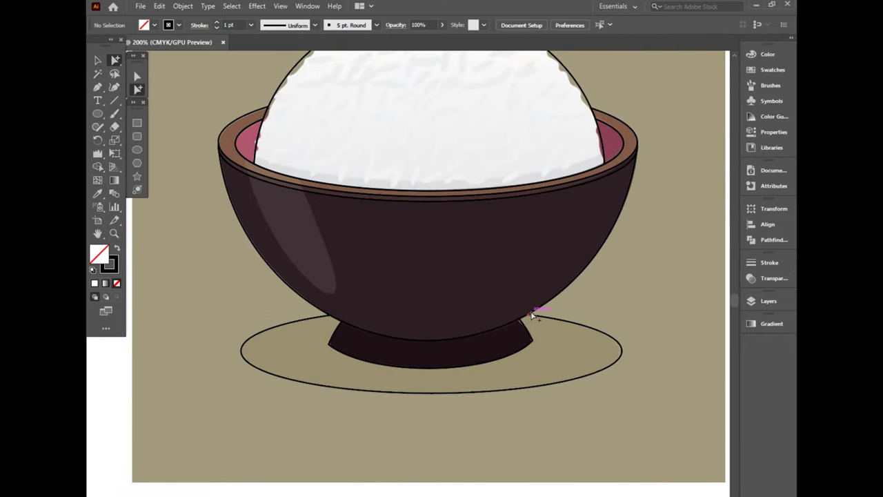
{"action": "scroll", "coordinate": [621, 141], "scroll_direction": "up", "scroll_amount": 4}
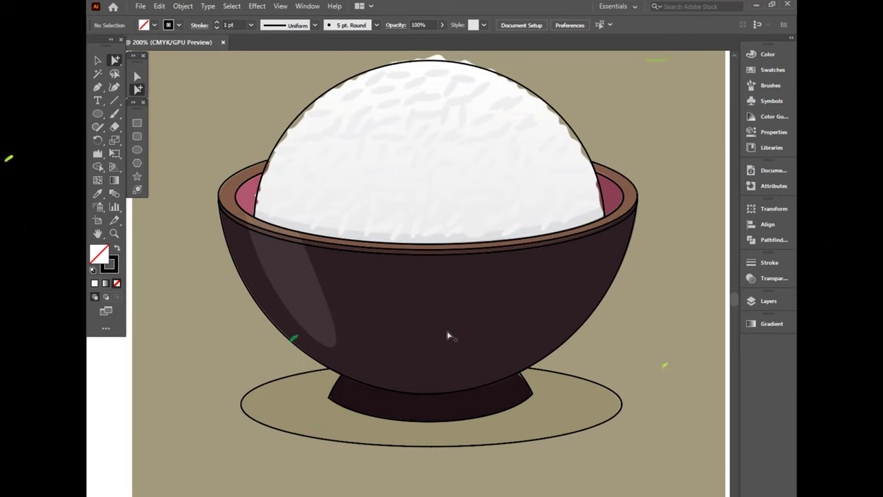
Step: Draw a tall narrow ellipse over the bowl's left side and tilt it as a highlight
{"action": "left_click", "coordinate": [138, 148]}
{"action": "mouse_move", "coordinate": [225, 123]}
{"action": "left_mouse_down"}
{"action": "mouse_move", "coordinate": [283, 356]}
{"action": "mouse_move", "coordinate": [305, 360]}
{"action": "mouse_move", "coordinate": [304, 342]}
{"action": "left_mouse_up"}
{"action": "key", "text": "v"}
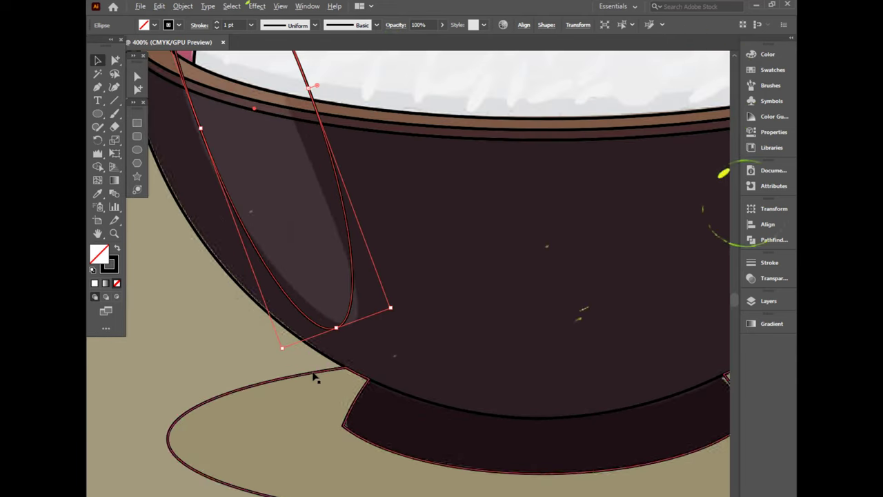
{"action": "scroll", "coordinate": [315, 375], "scroll_direction": "up", "scroll_amount": 2}
{"action": "left_click", "coordinate": [337, 329]}
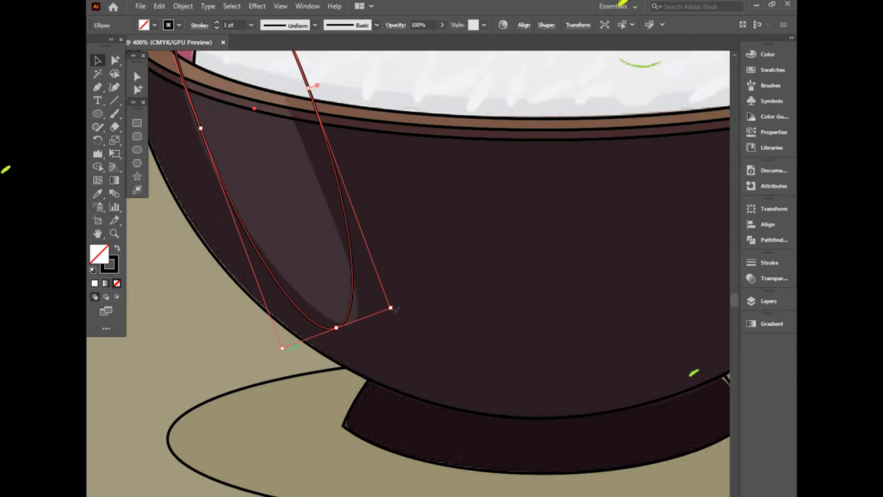
{"action": "left_click_drag", "start_coordinate": [395, 309], "coordinate": [405, 242]}
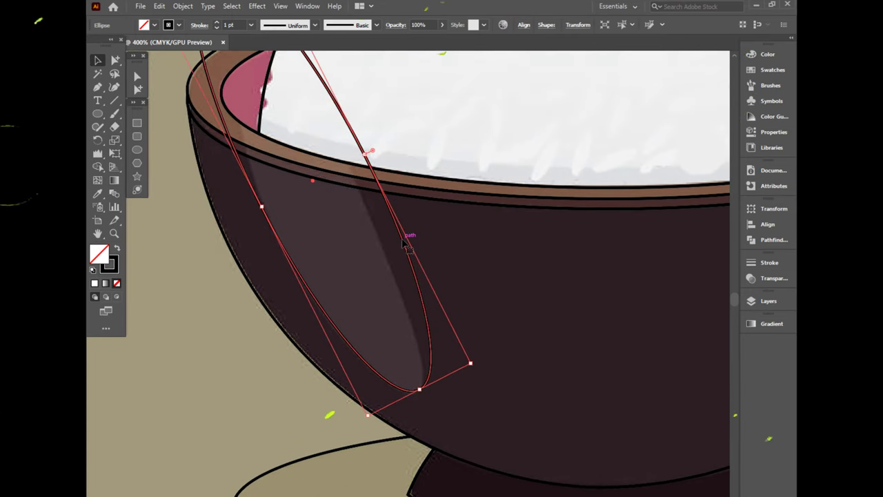
{"action": "scroll", "coordinate": [406, 241], "scroll_direction": "down", "scroll_amount": 1}
{"action": "key", "text": "ctrl+shift+a"}
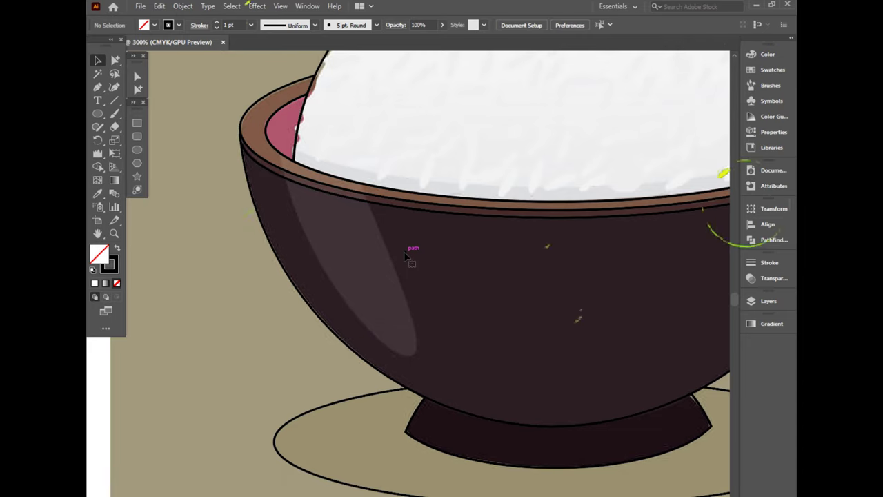
Step: With the Pen tool, place anchors from the bowl rim down along its left edge
{"action": "key", "text": "p"}
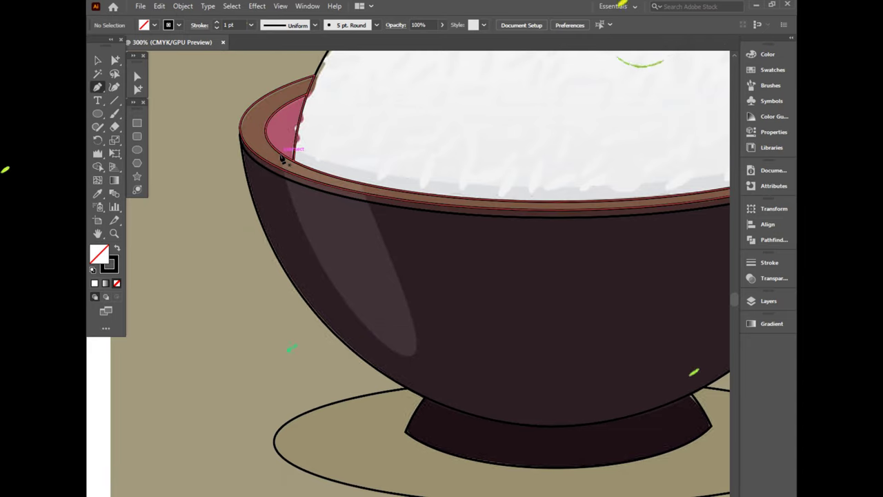
{"action": "left_click", "coordinate": [281, 151]}
{"action": "left_click", "coordinate": [297, 236]}
{"action": "left_click", "coordinate": [335, 293]}
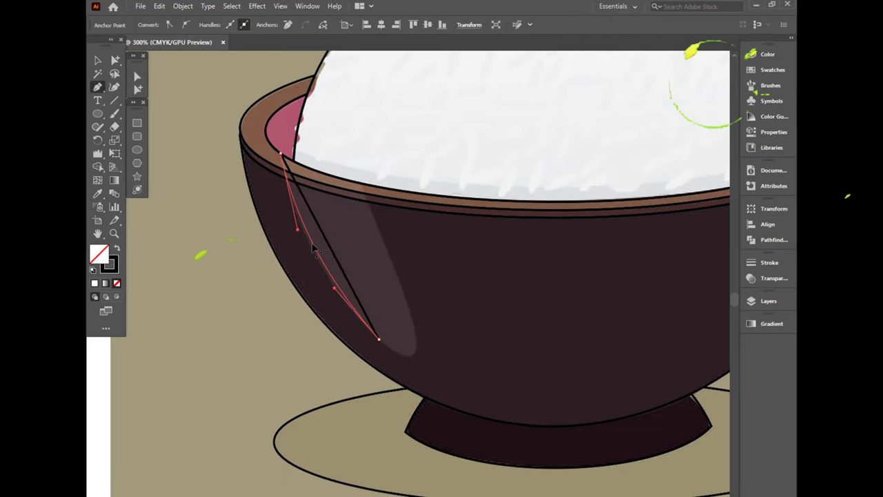
{"action": "left_click", "coordinate": [378, 339]}
{"action": "scroll", "coordinate": [415, 357], "scroll_direction": "up", "scroll_amount": 3}
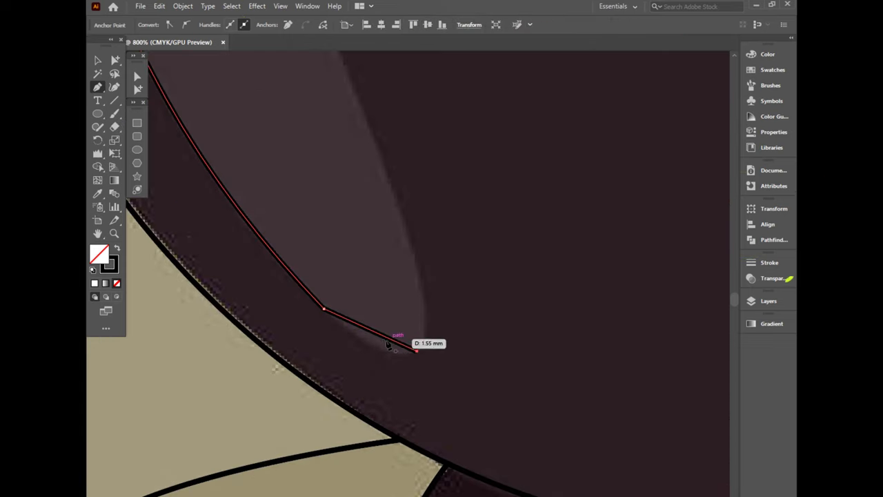
{"action": "left_click", "coordinate": [352, 338]}
{"action": "left_click", "coordinate": [384, 356]}
{"action": "left_click", "coordinate": [417, 352]}
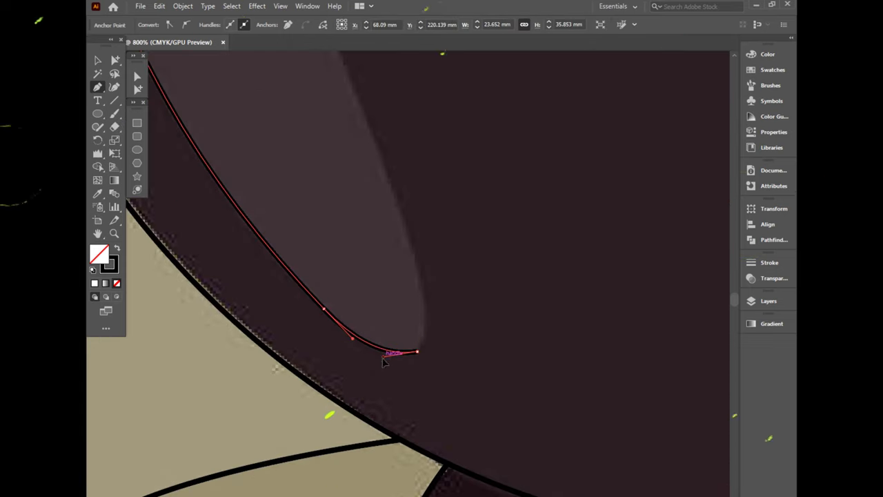
Step: Curve the path back up to the rim and close the highlight shape at its start
{"action": "left_click", "coordinate": [398, 201]}
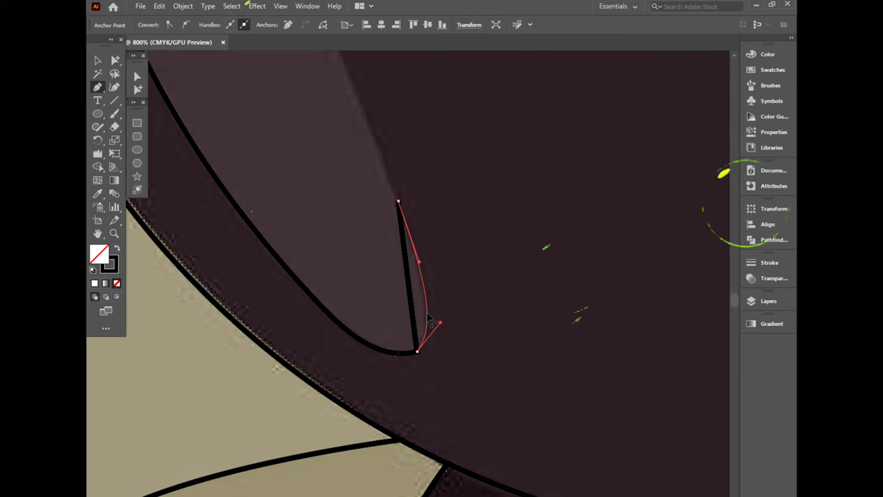
{"action": "scroll", "coordinate": [435, 262], "scroll_direction": "up", "scroll_amount": 3}
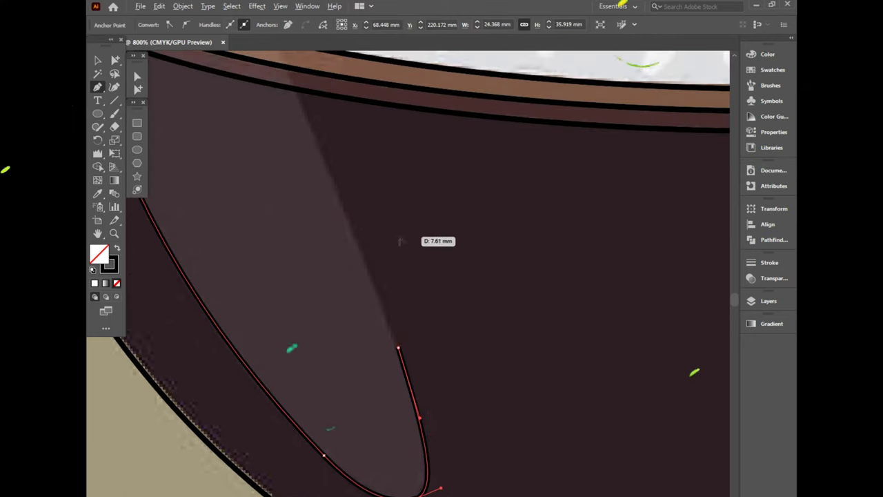
{"action": "scroll", "coordinate": [414, 238], "scroll_direction": "down", "scroll_amount": 1}
{"action": "left_click", "coordinate": [308, 92]}
{"action": "left_click_drag", "start_coordinate": [291, 182], "coordinate": [463, 256]}
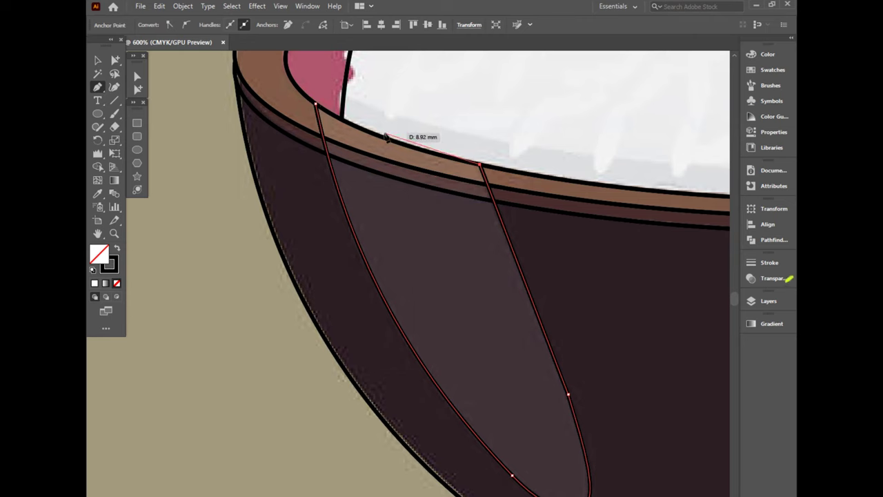
{"action": "left_click", "coordinate": [316, 104]}
{"action": "key", "text": "ctrl+shift+a"}
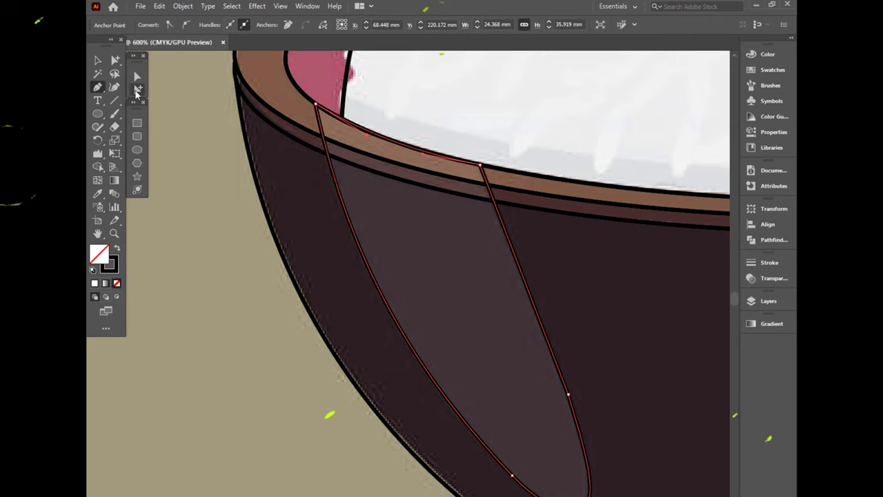
{"action": "key", "text": "ctrl+minus"}
{"action": "key", "text": "ctrl+minus"}
{"action": "key", "text": "ctrl+minus"}
{"action": "key", "text": "ctrl+minus"}
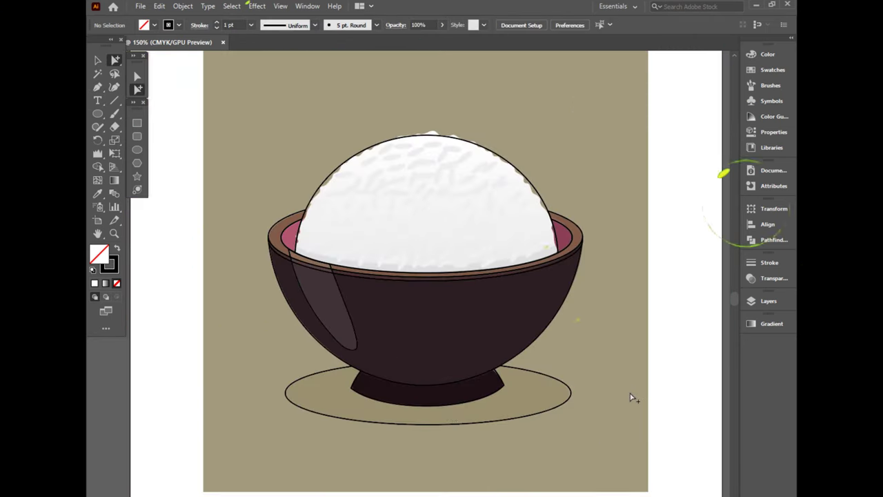
Step: Name the new middle layer 'Color' and move the coloured bowl artwork left off the artboard
{"action": "scroll", "coordinate": [618, 397], "scroll_direction": "down", "scroll_amount": 1, "text": "alt"}
{"action": "key", "text": "F7"}
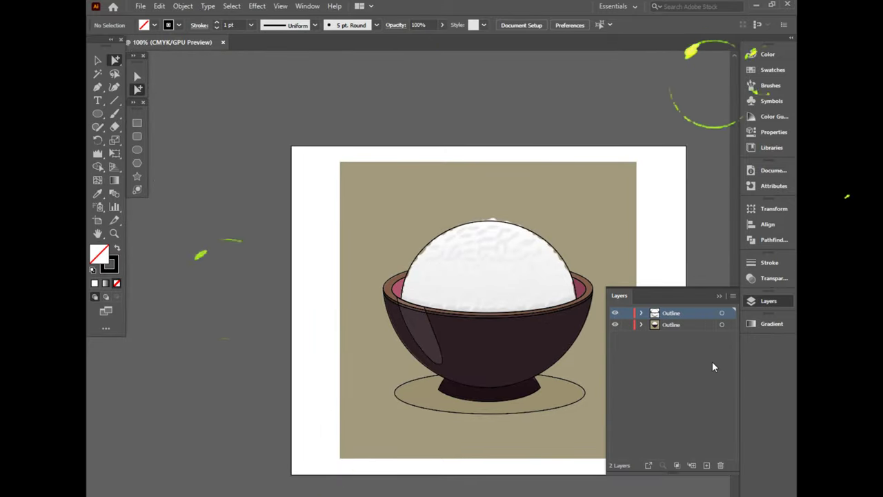
{"action": "left_click", "coordinate": [685, 325]}
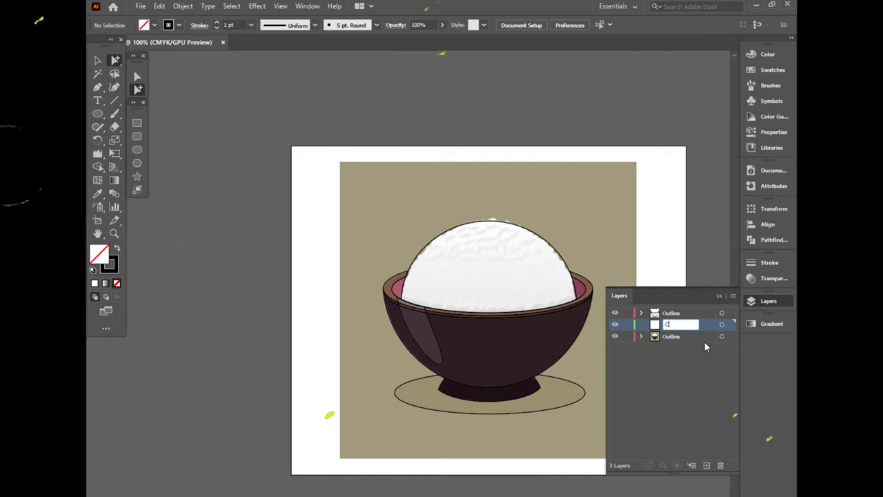
{"action": "type", "text": "Color"}
{"action": "key", "text": "Return"}
{"action": "left_click_drag", "start_coordinate": [463, 456], "coordinate": [203, 451]}
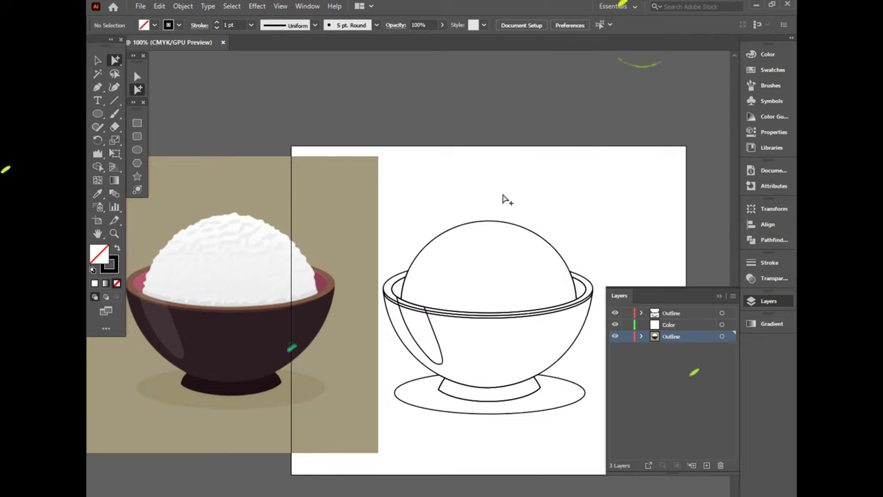
Step: Fill the rice dome white and give the bowl body the reference's dark brown
{"action": "left_click", "coordinate": [502, 224]}
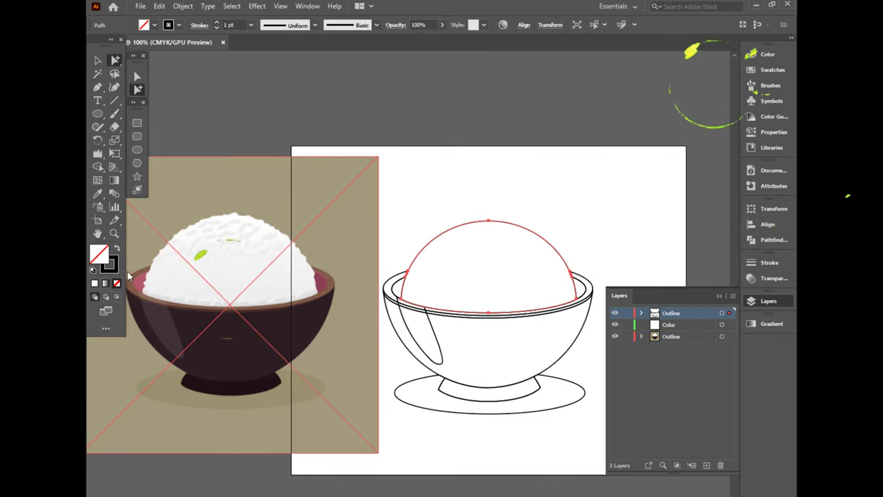
{"action": "key", "text": "d"}
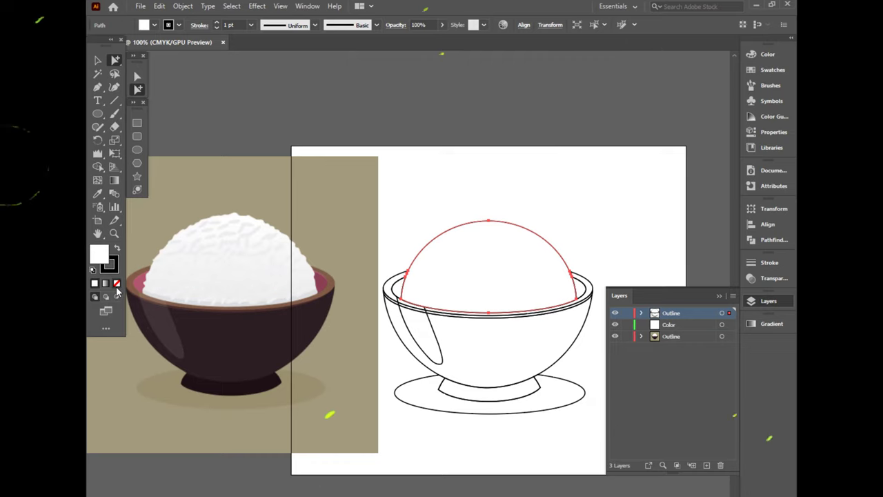
{"action": "left_click", "coordinate": [483, 322]}
{"action": "key", "text": "i"}
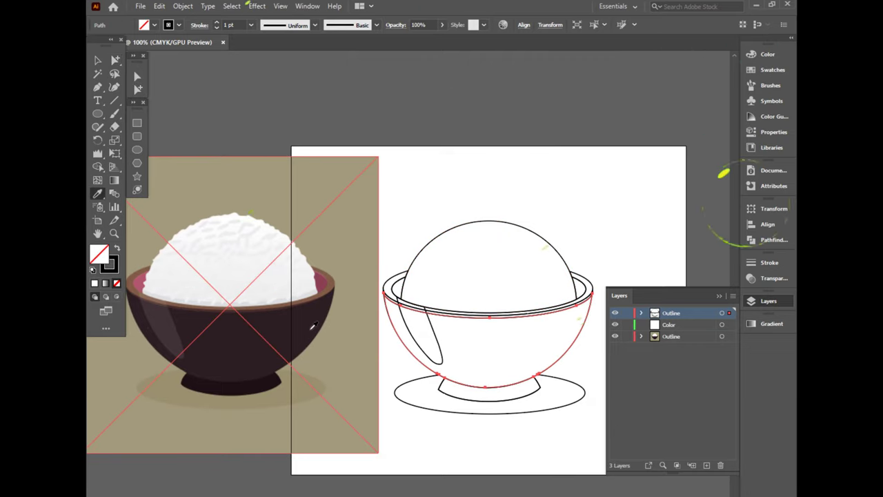
{"action": "left_click", "coordinate": [307, 322]}
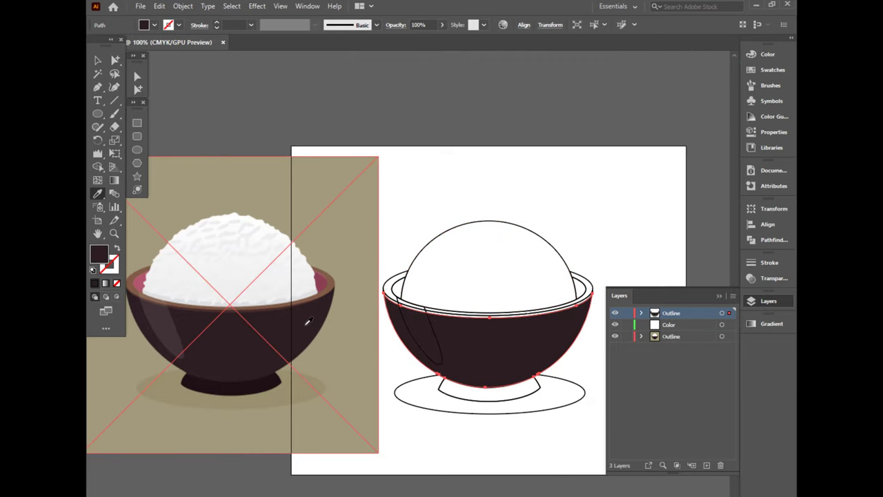
Step: Give the rim the reference rim's brown, then select the thin strip beneath it
{"action": "left_click", "coordinate": [400, 273], "text": "ctrl"}
{"action": "left_click", "coordinate": [335, 283]}
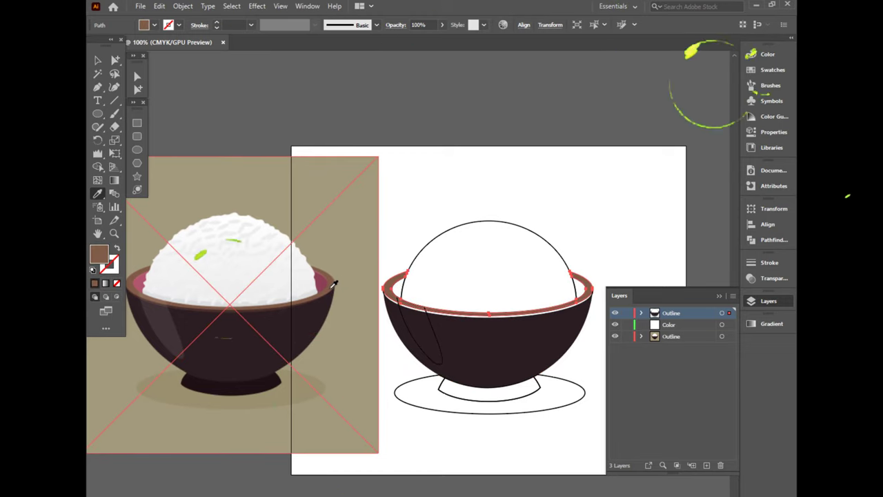
{"action": "scroll", "coordinate": [460, 319], "scroll_direction": "up", "scroll_amount": 2}
{"action": "scroll", "coordinate": [460, 319], "scroll_direction": "up", "scroll_amount": 2}
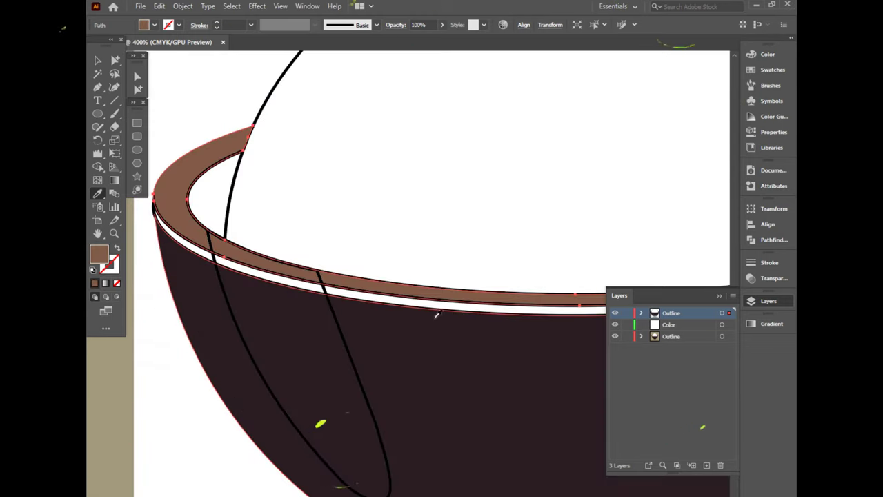
{"action": "key", "text": "v"}
{"action": "left_click", "coordinate": [199, 438]}
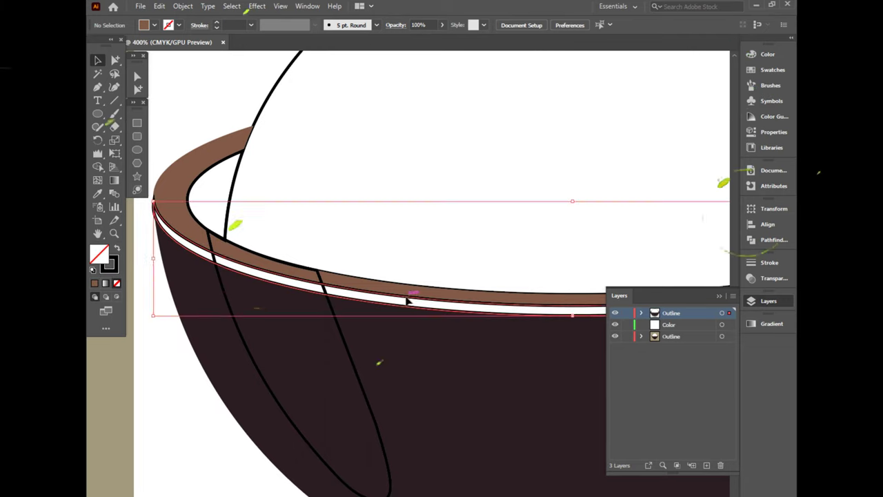
{"action": "scroll", "coordinate": [386, 306], "scroll_direction": "left", "scroll_amount": 5}
{"action": "scroll", "coordinate": [348, 315], "scroll_direction": "left", "scroll_amount": 5}
Step: Fill the strip under the rim dark brown and the inner bowl edge with the reference pink
{"action": "key", "text": "i"}
{"action": "left_click", "coordinate": [335, 288]}
{"action": "key", "text": "ctrl+1"}
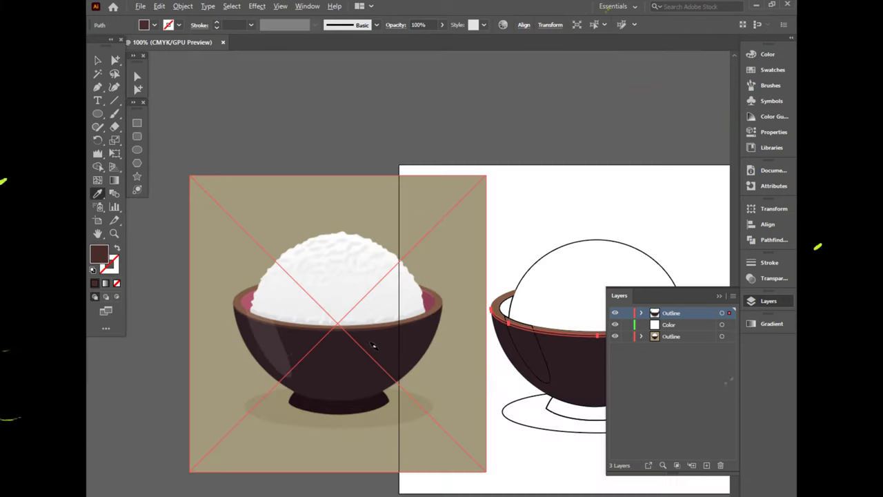
{"action": "scroll", "coordinate": [314, 368], "scroll_direction": "right", "scroll_amount": 5}
{"action": "key", "text": "ctrl+shift+a"}
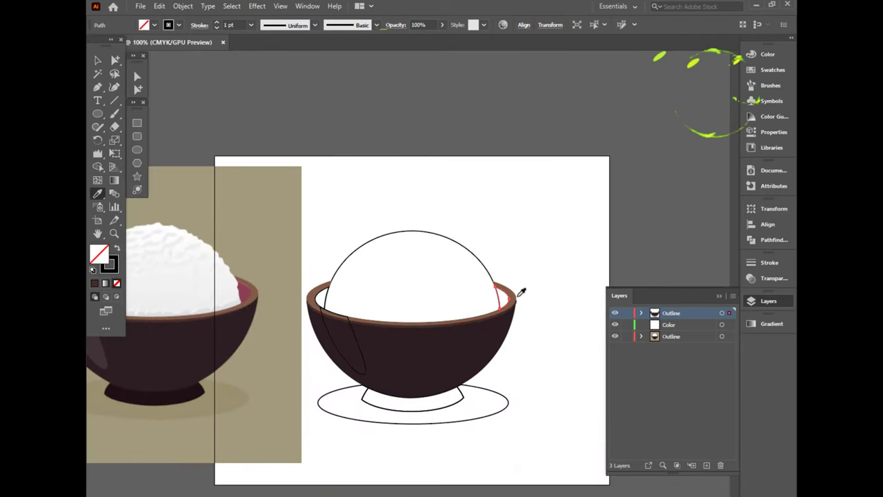
{"action": "left_click", "coordinate": [242, 290]}
{"action": "scroll", "coordinate": [435, 315], "scroll_direction": "left", "scroll_amount": 5}
Step: Fill the highlight shape dark brown and the base ellipse with the tan shadow colour
{"action": "left_click", "coordinate": [379, 287]}
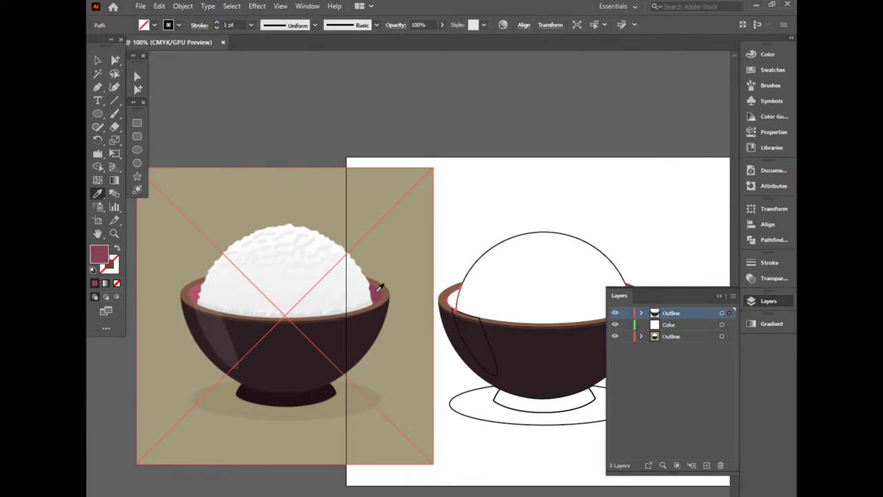
{"action": "left_click_drag", "start_coordinate": [421, 331], "coordinate": [372, 292]}
{"action": "left_click", "coordinate": [444, 297], "text": "ctrl"}
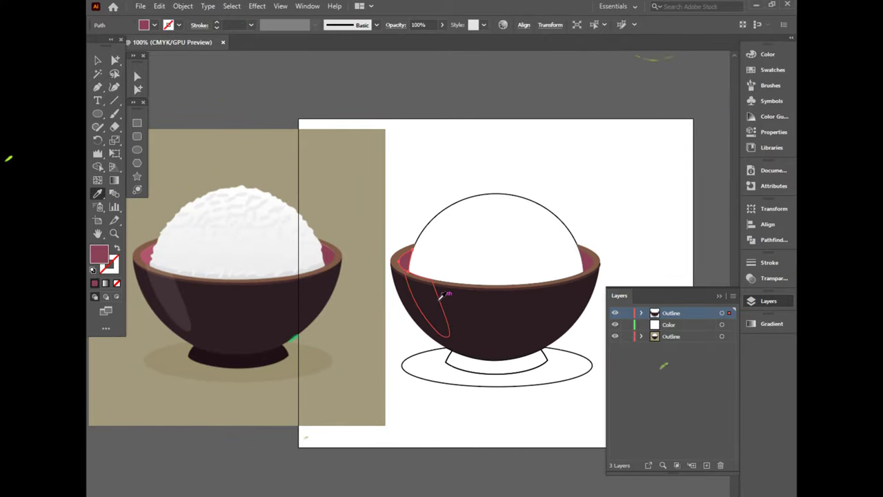
{"action": "left_click", "coordinate": [175, 291]}
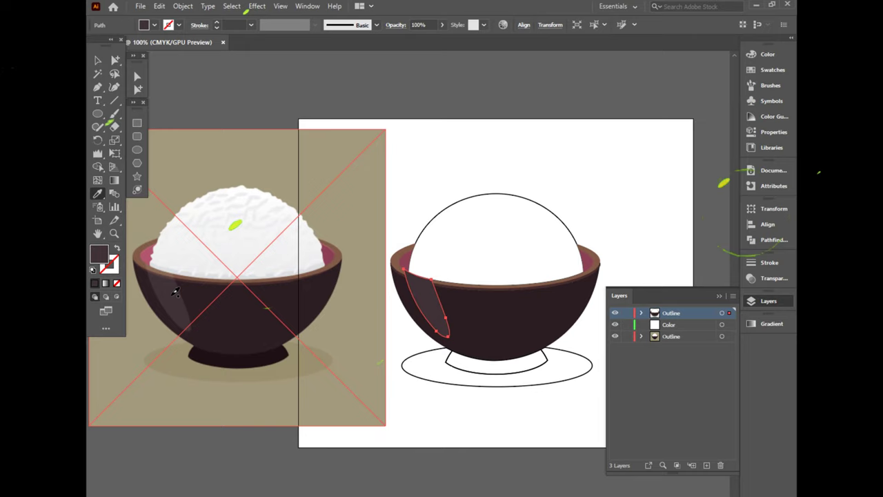
{"action": "left_click", "coordinate": [519, 376], "text": "ctrl"}
{"action": "left_click", "coordinate": [269, 354]}
{"action": "key", "text": "ctrl+z"}
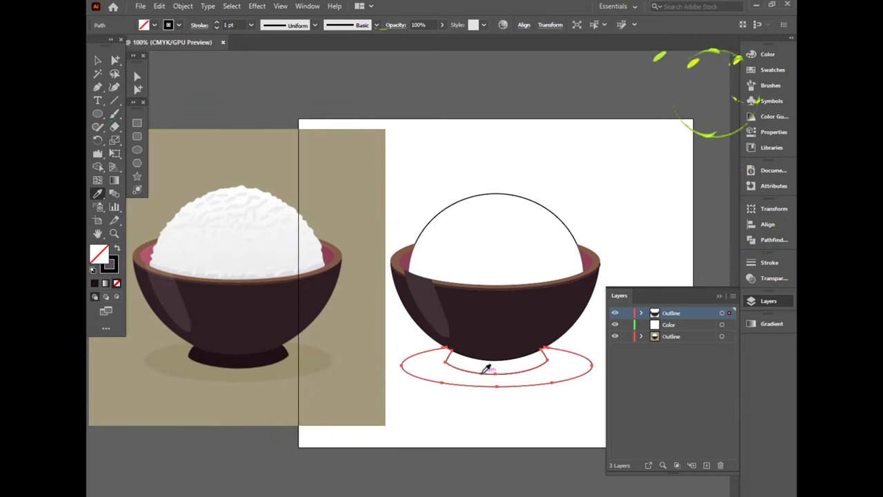
{"action": "left_click", "coordinate": [317, 362]}
Step: Give the bowl's foot shape the reference's dark base colour
{"action": "key", "text": "v"}
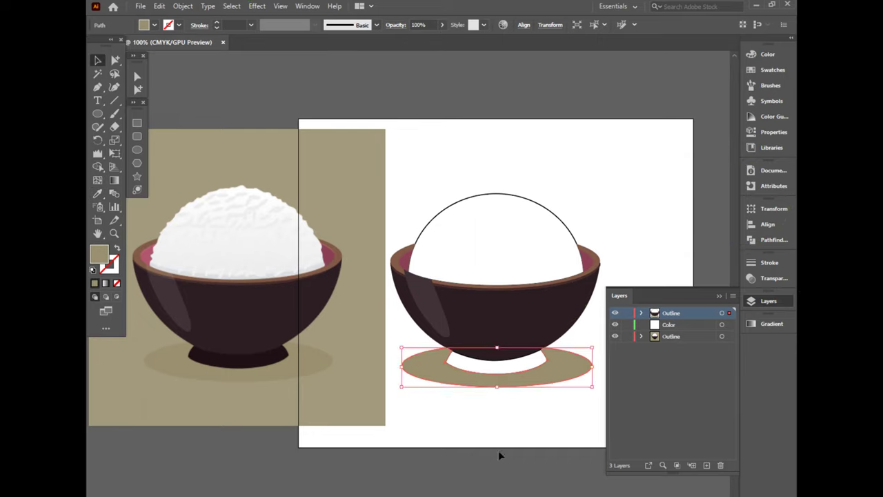
{"action": "left_click", "coordinate": [523, 361]}
{"action": "key", "text": "i"}
{"action": "left_click", "coordinate": [262, 359]}
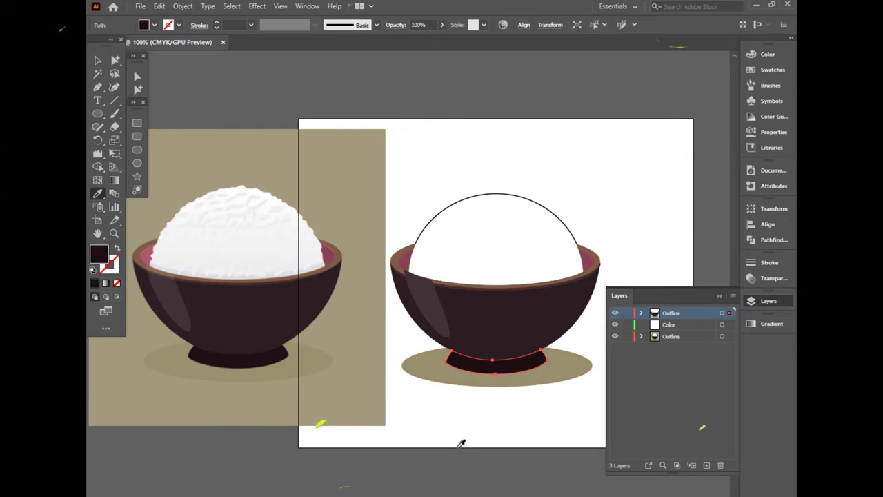
{"action": "left_click", "coordinate": [138, 88]}
{"action": "left_click", "coordinate": [507, 431]}
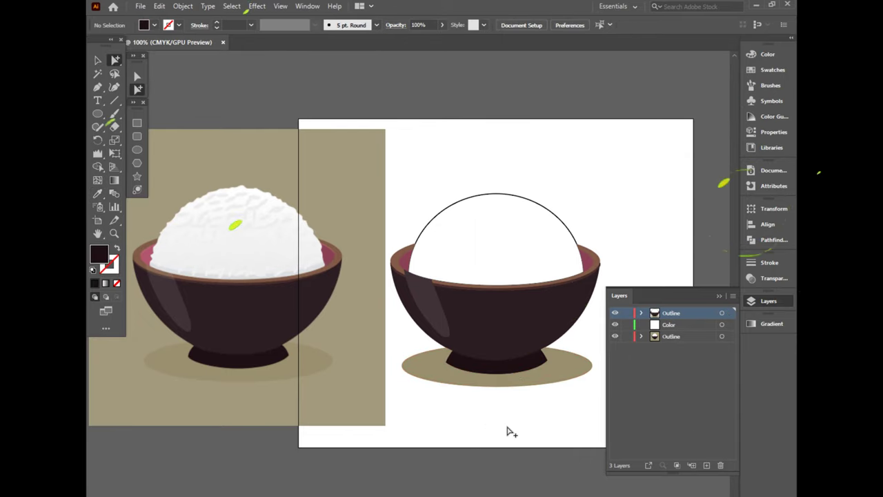
Step: Give the highlight a gradient fill running lengthwise from the rim downward
{"action": "scroll", "coordinate": [366, 366], "scroll_direction": "up", "scroll_amount": 1}
{"action": "left_click", "coordinate": [452, 266]}
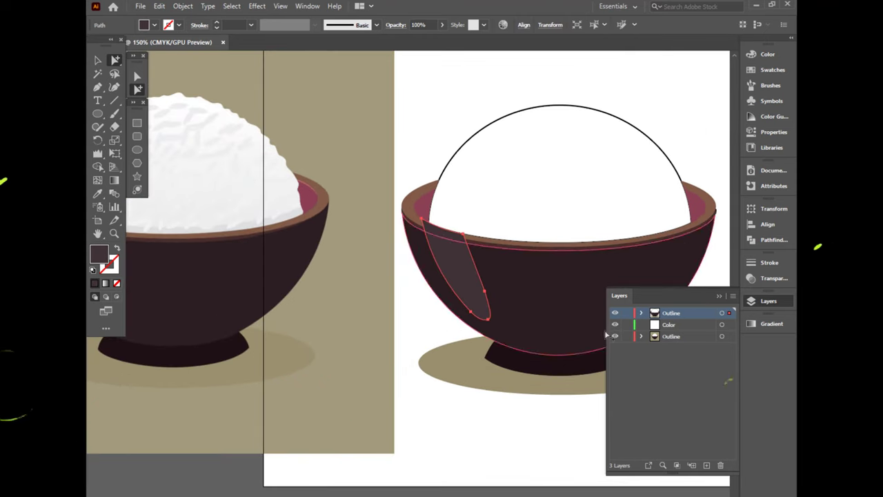
{"action": "left_click", "coordinate": [764, 70]}
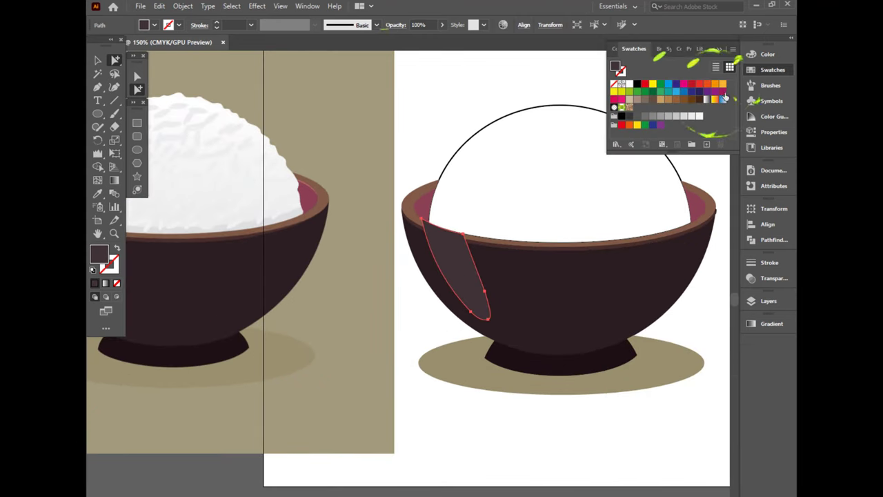
{"action": "left_click", "coordinate": [723, 99]}
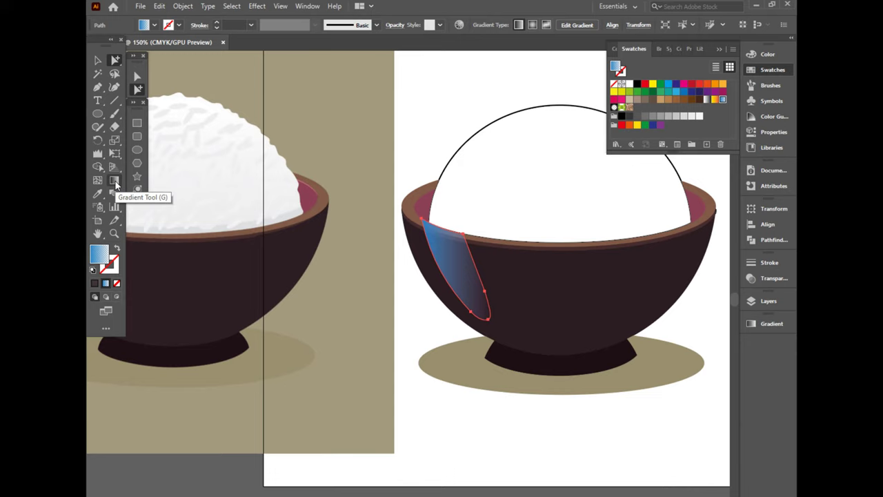
{"action": "left_click", "coordinate": [115, 180]}
{"action": "left_click_drag", "start_coordinate": [433, 205], "coordinate": [502, 349]}
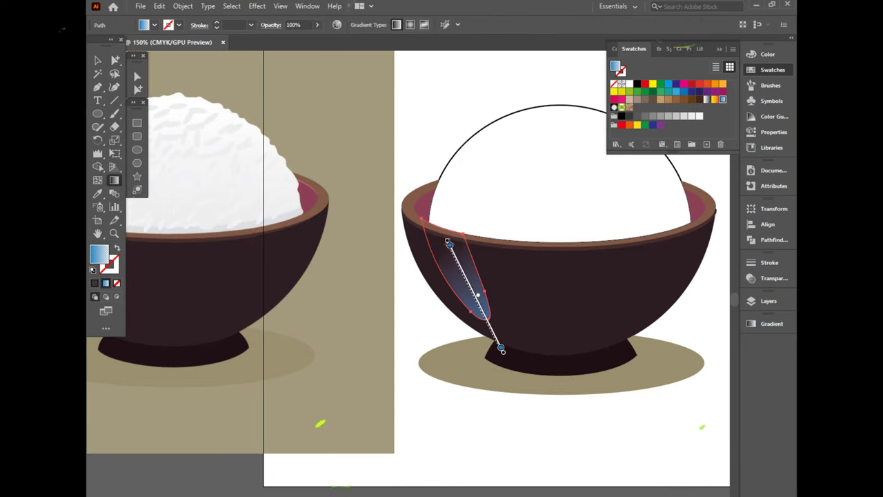
{"action": "left_click_drag", "start_coordinate": [445, 235], "coordinate": [430, 209]}
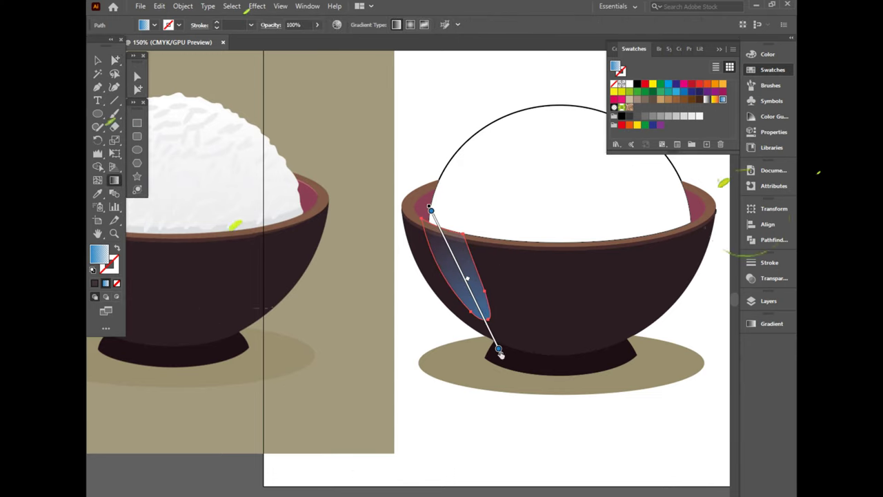
Step: Sample the gradient's end colour from the artwork
{"action": "double_click", "coordinate": [499, 349]}
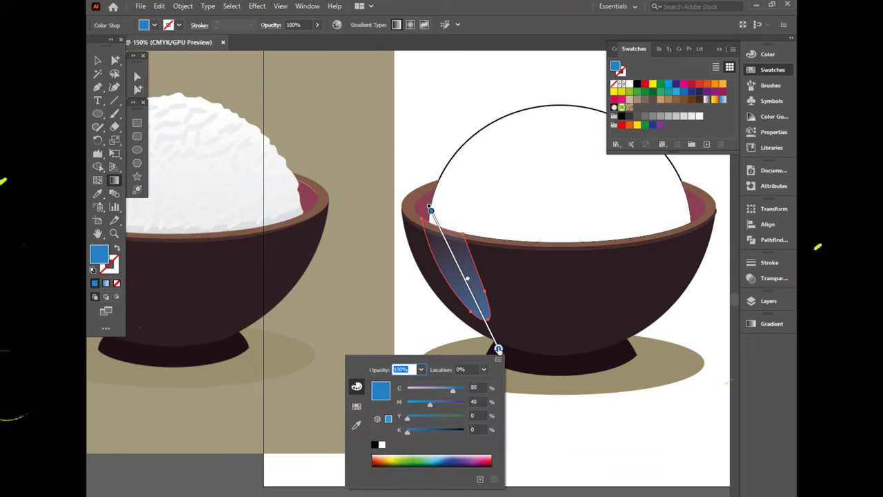
{"action": "left_click", "coordinate": [356, 424]}
{"action": "key", "text": "v"}
{"action": "scroll", "coordinate": [338, 408], "scroll_direction": "left", "scroll_amount": 5}
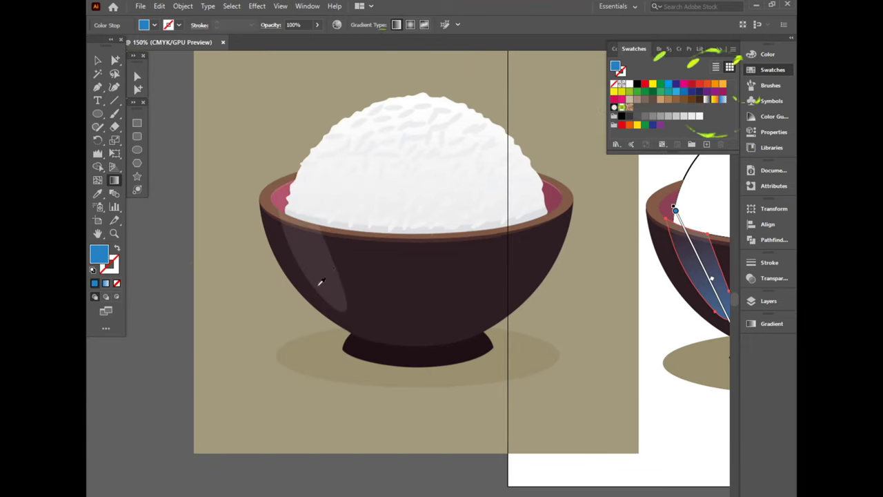
{"action": "scroll", "coordinate": [345, 239], "scroll_direction": "right", "scroll_amount": 3}
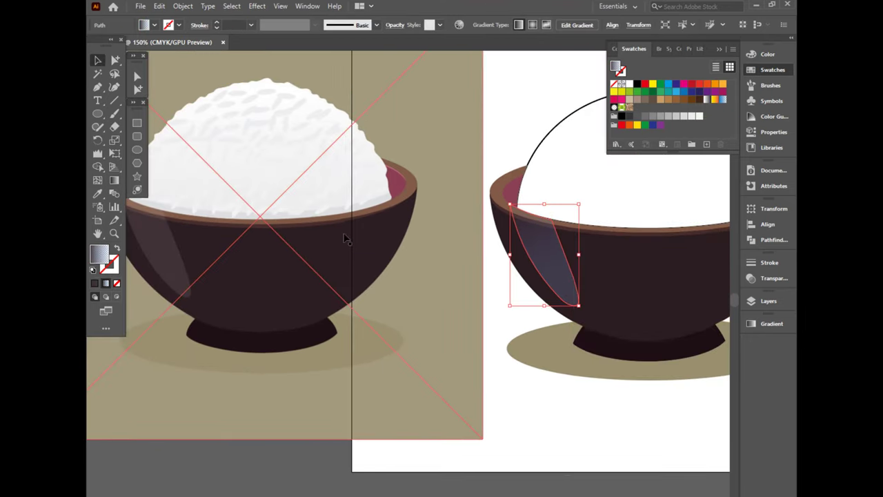
{"action": "key", "text": "g"}
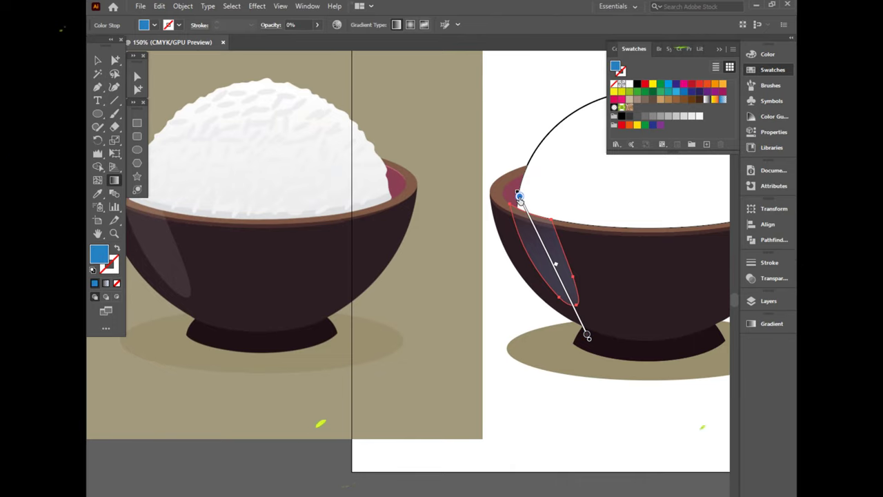
Step: Make a gradient stop dark brown at 0% opacity and shift the midpoint toward it
{"action": "left_click", "coordinate": [770, 324]}
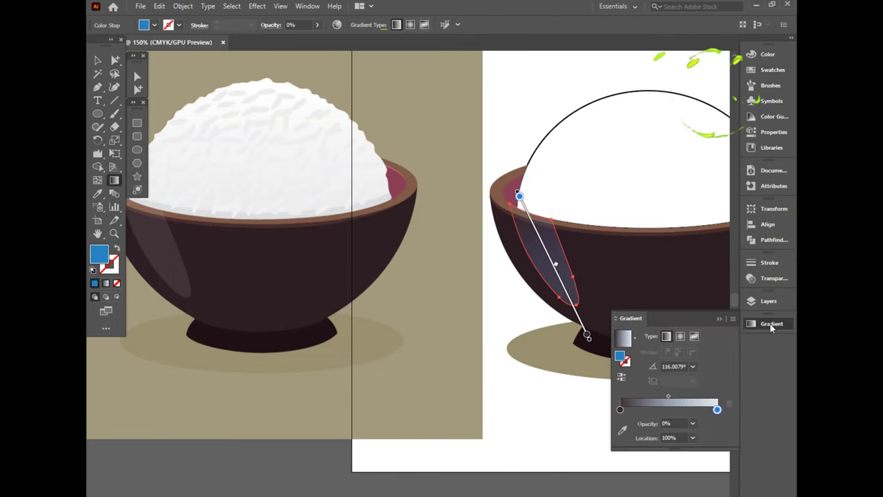
{"action": "double_click", "coordinate": [718, 410]}
{"action": "left_click", "coordinate": [622, 430]}
{"action": "left_click", "coordinate": [207, 302]}
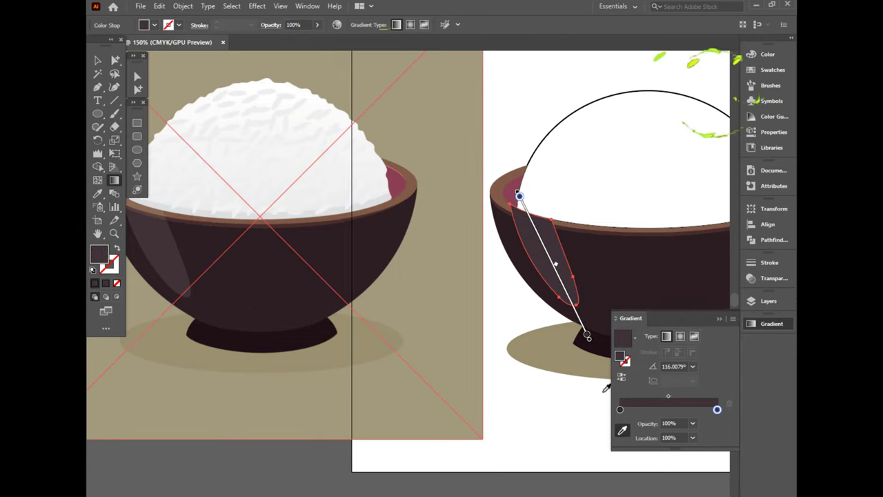
{"action": "double_click", "coordinate": [668, 423]}
{"action": "type", "text": "0"}
{"action": "key", "text": "Return"}
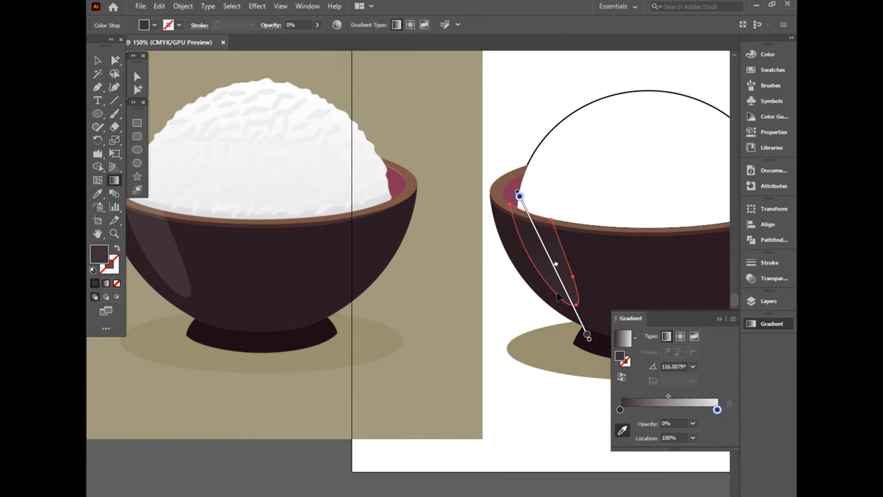
{"action": "left_click_drag", "start_coordinate": [556, 263], "coordinate": [541, 235]}
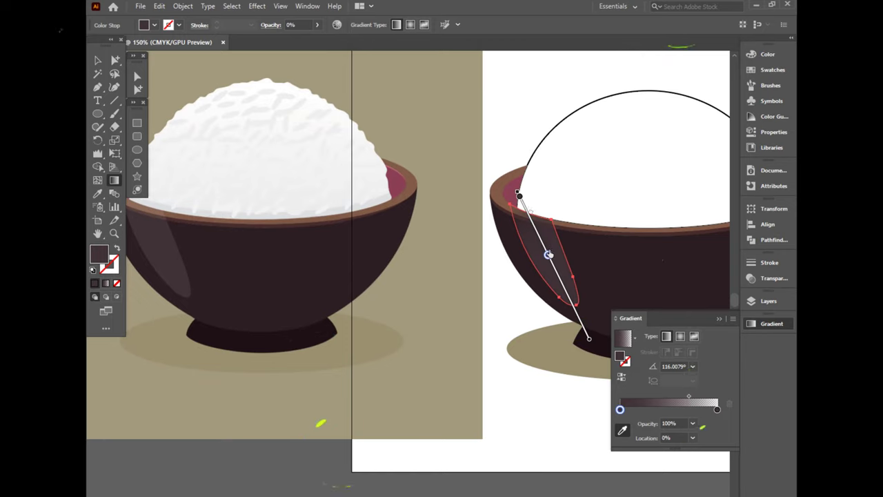
{"action": "key", "text": "v"}
{"action": "key", "text": "ctrl+shift+a"}
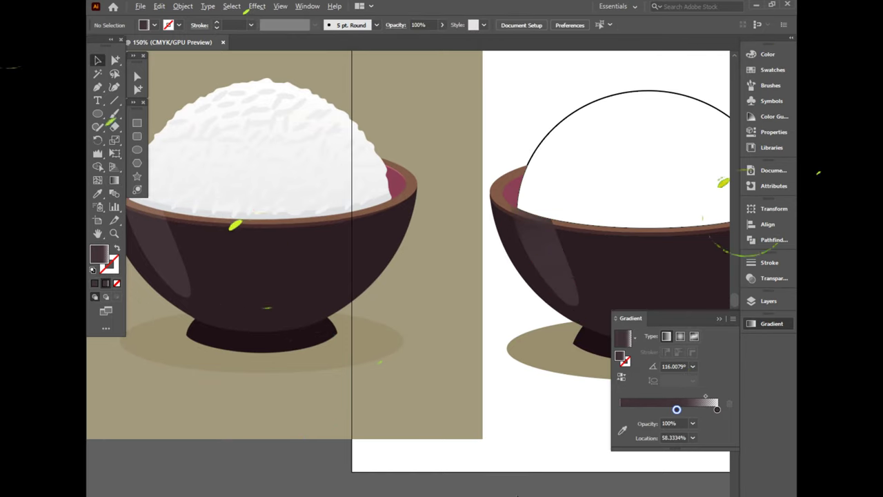
{"action": "key", "text": "ctrl+1"}
Step: Roughen the rice dome's edge with the Crystallize tool
{"action": "left_click", "coordinate": [531, 167]}
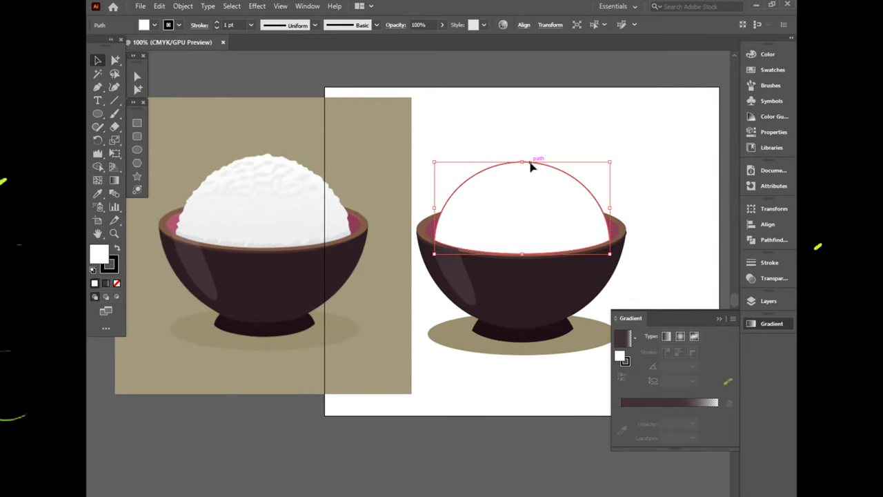
{"action": "left_click", "coordinate": [97, 155]}
{"action": "mouse_move", "coordinate": [449, 190]}
{"action": "left_mouse_down"}
{"action": "mouse_move", "coordinate": [532, 163]}
{"action": "mouse_move", "coordinate": [591, 187]}
{"action": "left_mouse_up"}
{"action": "key", "text": "a"}
{"action": "key", "text": "ctrl+shift+a"}
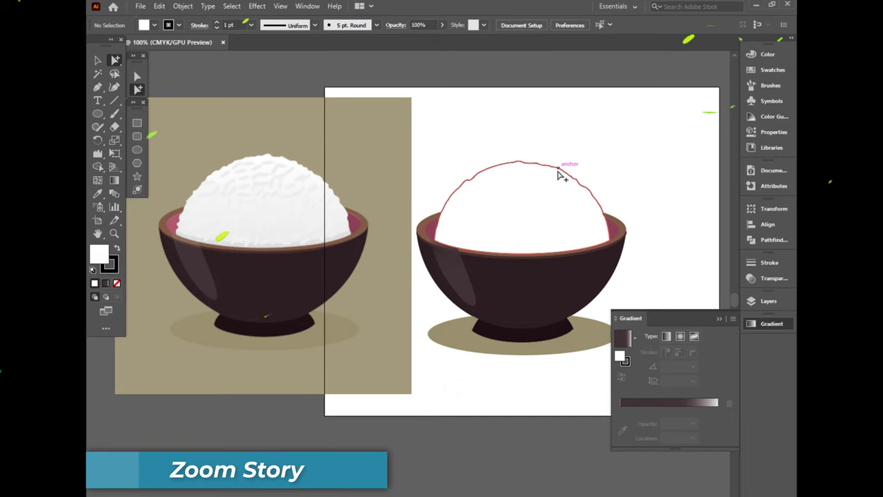
Step: Move the reference aside and place a sampled tan rectangle behind the bowl
{"action": "scroll", "coordinate": [550, 186], "scroll_direction": "up", "scroll_amount": 3}
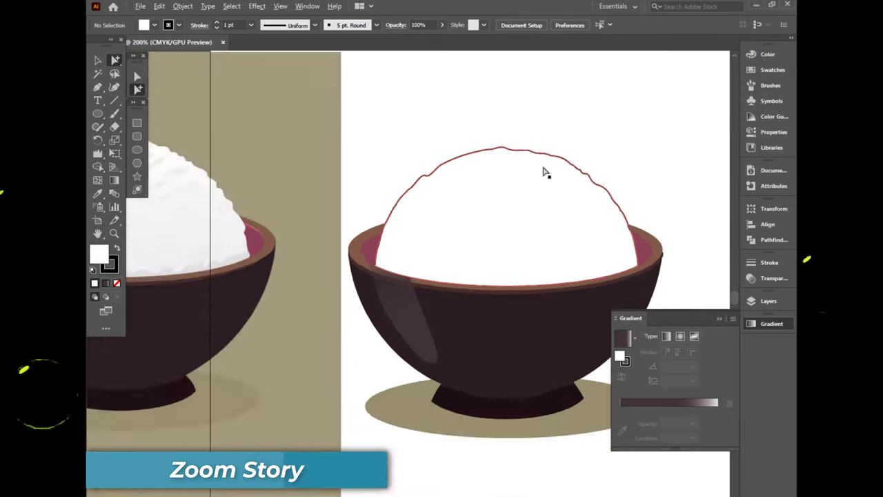
{"action": "scroll", "coordinate": [545, 172], "scroll_direction": "down", "scroll_amount": 5}
{"action": "left_click_drag", "start_coordinate": [361, 282], "coordinate": [244, 303]}
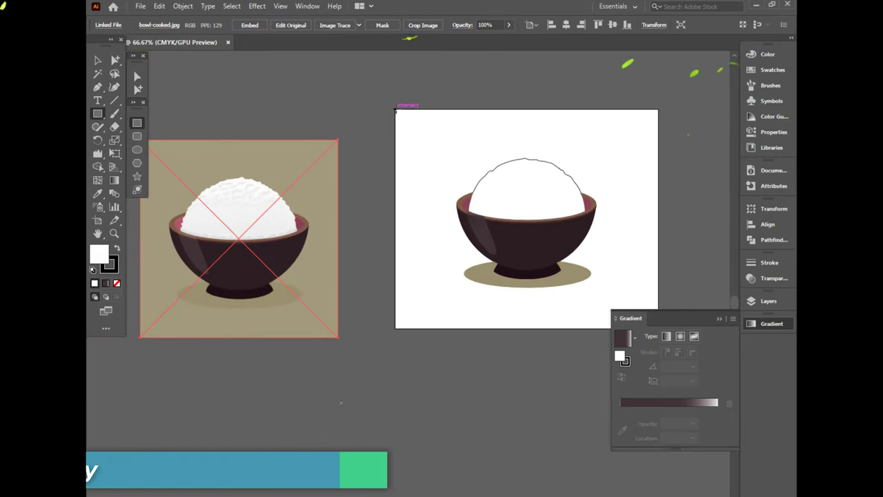
{"action": "key", "text": "i"}
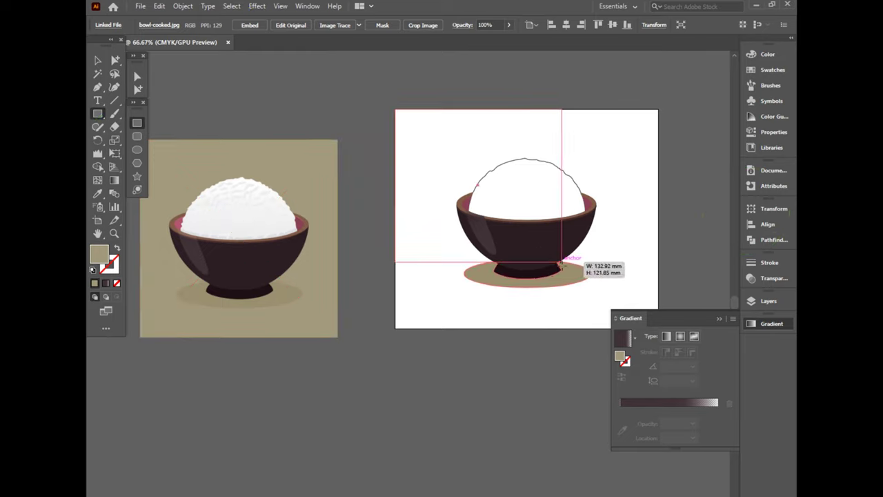
{"action": "left_click_drag", "start_coordinate": [396, 109], "coordinate": [658, 328]}
{"action": "key", "text": "v"}
{"action": "left_click", "coordinate": [300, 96]}
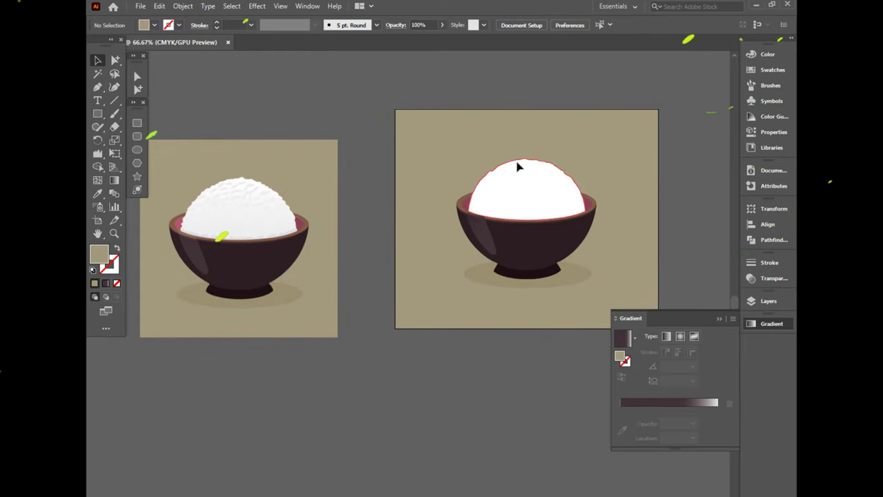
{"action": "left_click", "coordinate": [552, 178]}
Step: Brush Crystallize along the rice dome's top to pull out small sharp spikes
{"action": "scroll", "coordinate": [564, 182], "scroll_direction": "up", "scroll_amount": 1, "text": "alt"}
{"action": "scroll", "coordinate": [565, 179], "scroll_direction": "up", "scroll_amount": 1, "text": "alt"}
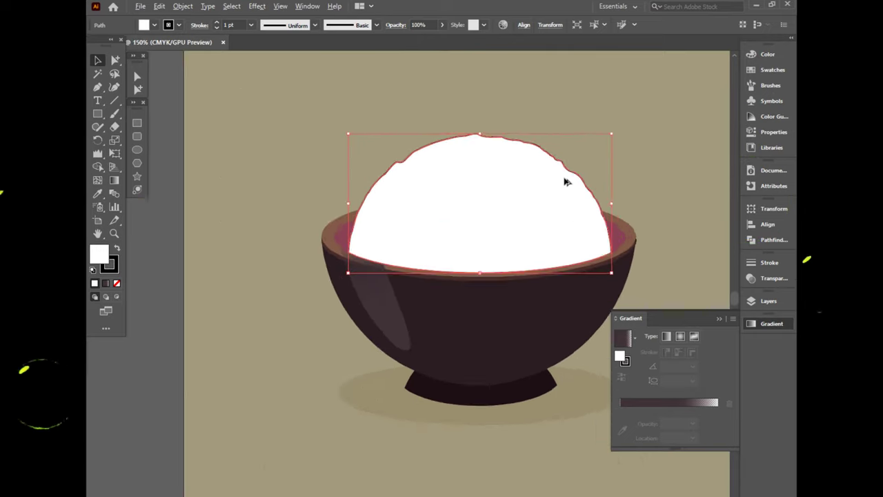
{"action": "scroll", "coordinate": [442, 251], "scroll_direction": "up", "scroll_amount": 1, "text": "alt"}
{"action": "left_click_drag", "start_coordinate": [369, 216], "coordinate": [375, 207]}
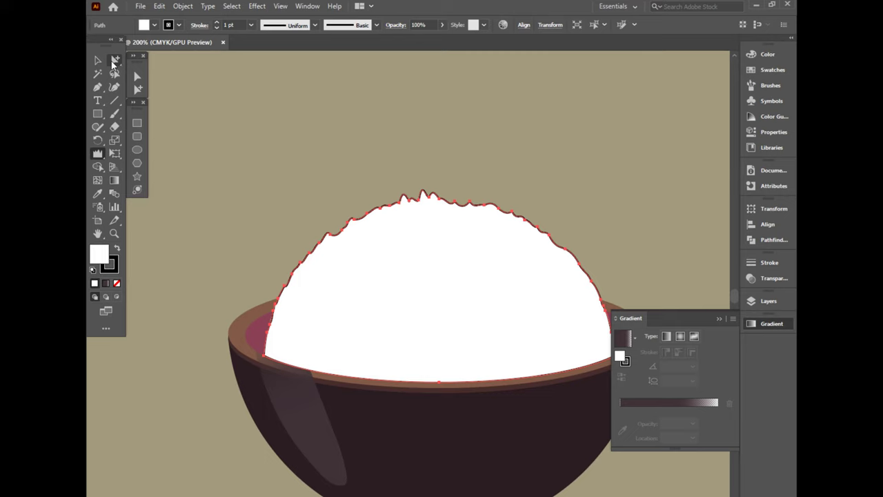
{"action": "left_click", "coordinate": [199, 226]}
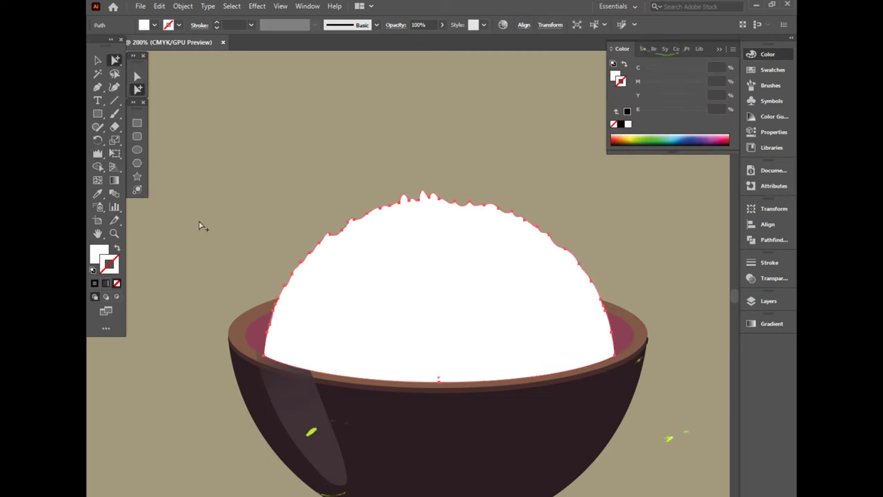
{"action": "scroll", "coordinate": [378, 270], "scroll_direction": "up", "scroll_amount": 1, "text": "alt"}
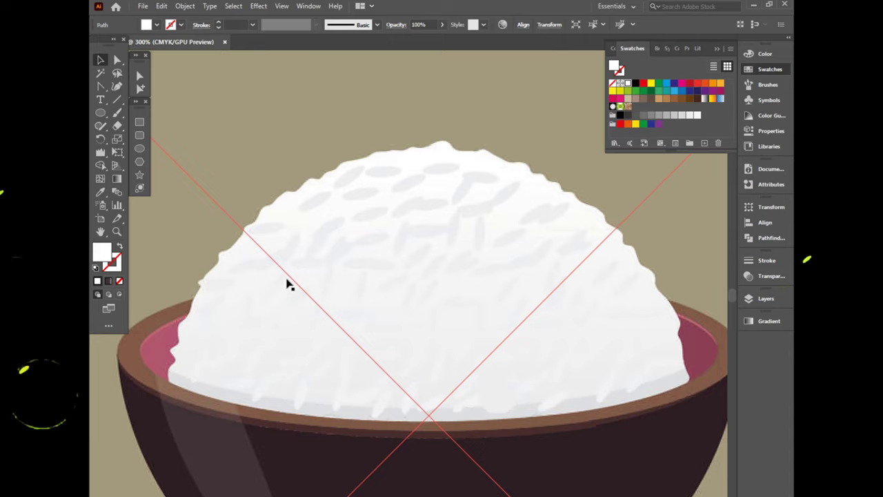
Step: Draw a small ellipse for a rice grain near the top-left of the dome
{"action": "key", "text": "ctrl+semicolon"}
{"action": "key", "text": "l"}
{"action": "mouse_move", "coordinate": [297, 209]}
{"action": "left_mouse_down"}
{"action": "mouse_move", "coordinate": [336, 189]}
{"action": "mouse_move", "coordinate": [326, 202]}
{"action": "left_mouse_up"}
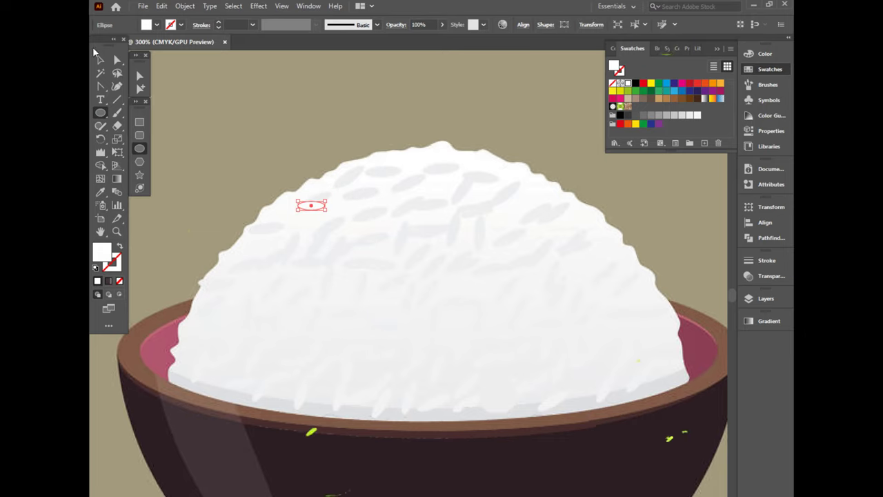
{"action": "left_click", "coordinate": [101, 59]}
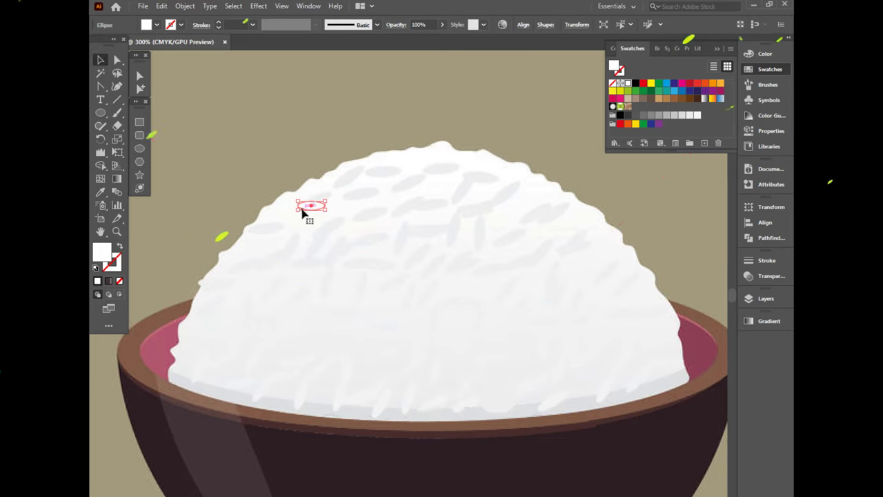
{"action": "left_click", "coordinate": [338, 178]}
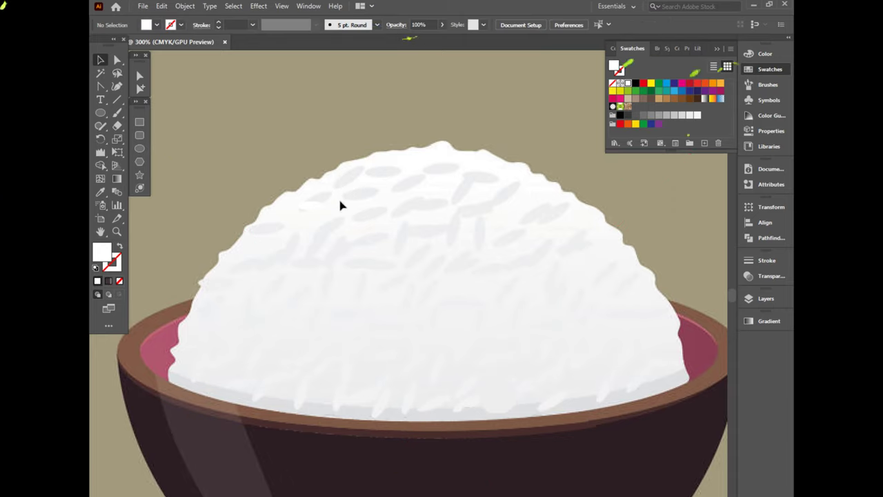
{"action": "key", "text": "ctrl+y"}
Step: Select the grain ellipse on Layer 4 and fill it with light gray
{"action": "left_click", "coordinate": [764, 298]}
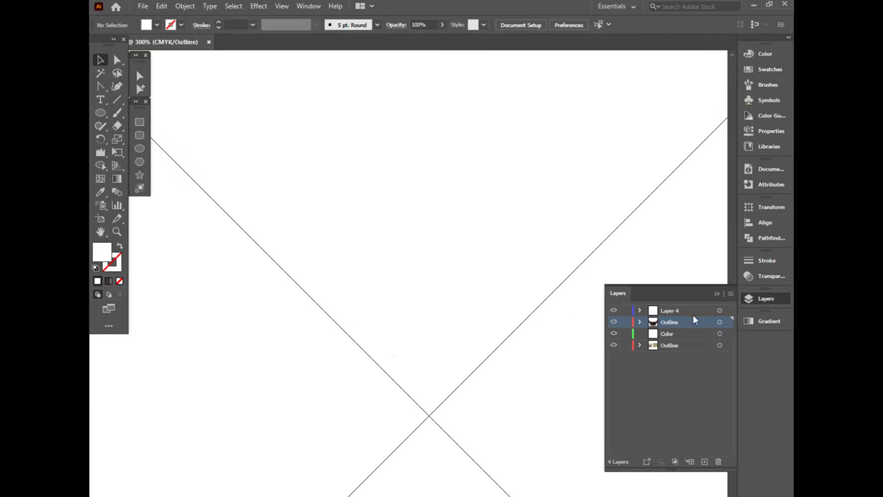
{"action": "left_click", "coordinate": [689, 309]}
{"action": "key", "text": "ctrl+y"}
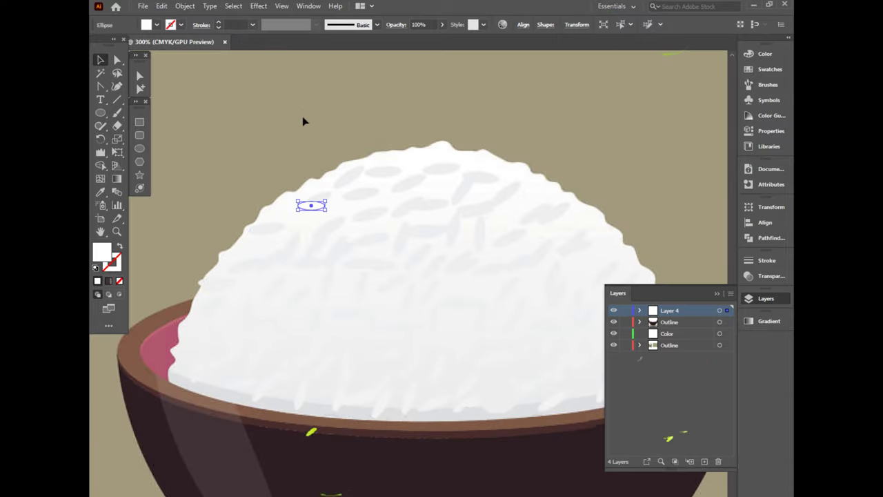
{"action": "left_click", "coordinate": [769, 69]}
{"action": "left_click", "coordinate": [666, 116]}
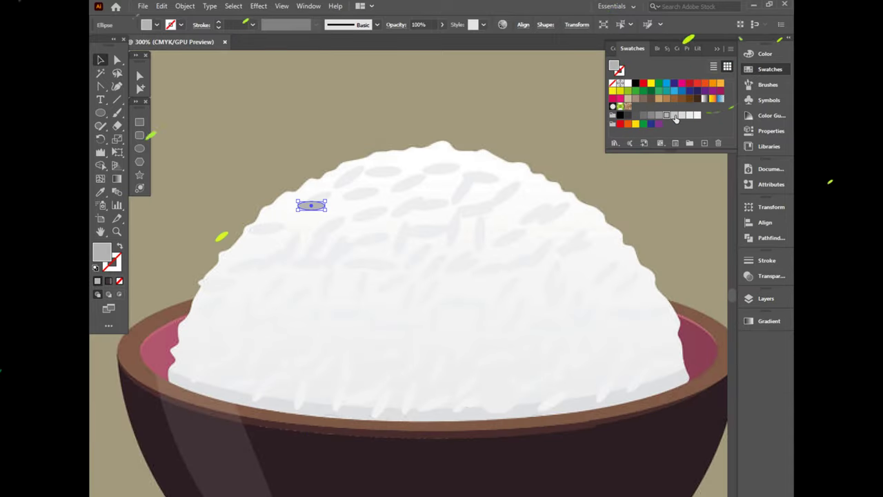
{"action": "left_click", "coordinate": [331, 245]}
{"action": "scroll", "coordinate": [333, 240], "scroll_direction": "up", "scroll_amount": 2}
{"action": "left_click", "coordinate": [298, 181]}
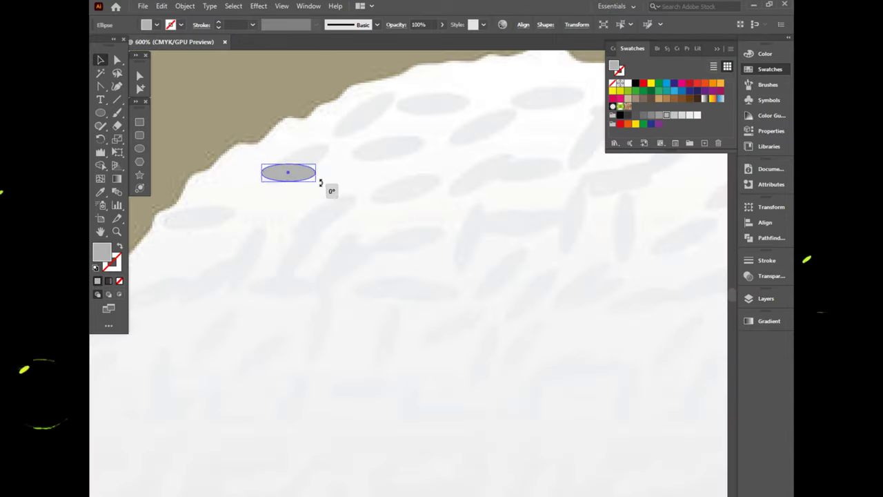
Step: Tilt the grain and spread copies across the rice dome from base to top
{"action": "mouse_move", "coordinate": [322, 184]}
{"action": "left_mouse_down"}
{"action": "mouse_move", "coordinate": [330, 173]}
{"action": "mouse_move", "coordinate": [305, 156]}
{"action": "mouse_move", "coordinate": [320, 207]}
{"action": "mouse_move", "coordinate": [316, 174]}
{"action": "mouse_move", "coordinate": [336, 147]}
{"action": "left_mouse_up"}
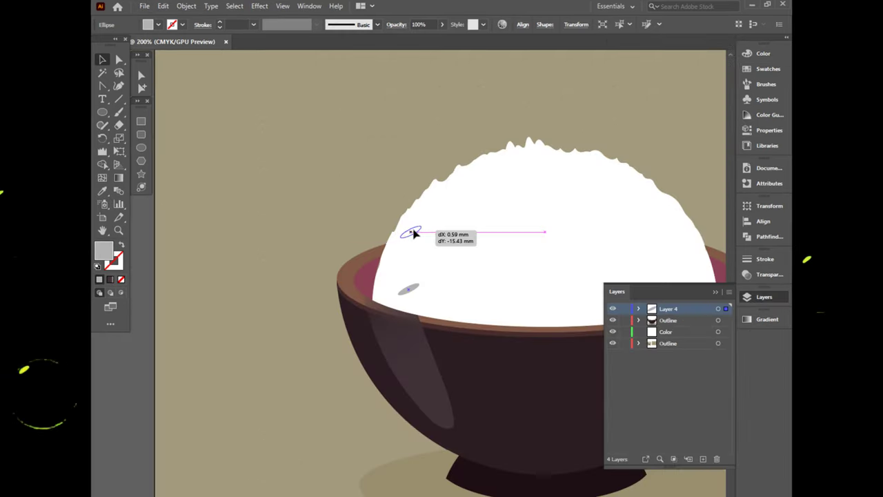
{"action": "mouse_move", "coordinate": [414, 232]}
{"action": "left_mouse_down"}
{"action": "mouse_move", "coordinate": [445, 216]}
{"action": "mouse_move", "coordinate": [429, 266]}
{"action": "mouse_move", "coordinate": [458, 252]}
{"action": "left_mouse_up"}
{"action": "mouse_move", "coordinate": [536, 207]}
{"action": "left_mouse_down"}
{"action": "mouse_move", "coordinate": [607, 191]}
{"action": "mouse_move", "coordinate": [572, 217]}
{"action": "mouse_move", "coordinate": [456, 259]}
{"action": "mouse_move", "coordinate": [517, 270]}
{"action": "mouse_move", "coordinate": [637, 228]}
{"action": "mouse_move", "coordinate": [560, 279]}
{"action": "mouse_move", "coordinate": [469, 308]}
{"action": "mouse_move", "coordinate": [568, 289]}
{"action": "left_mouse_up"}
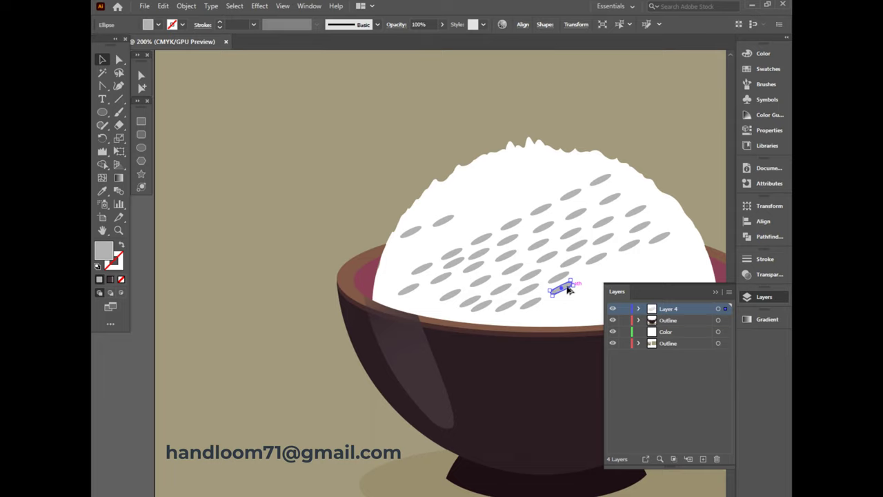
{"action": "left_click_drag", "start_coordinate": [673, 251], "coordinate": [524, 318]}
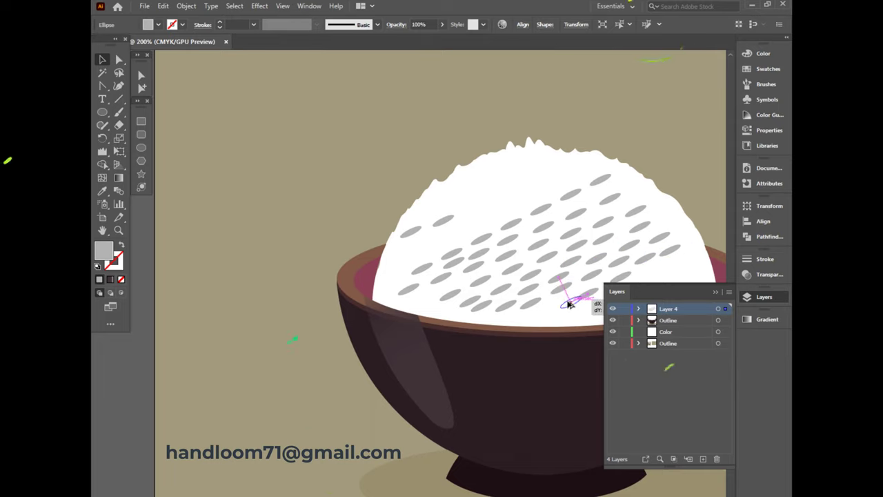
{"action": "left_click_drag", "start_coordinate": [606, 309], "coordinate": [698, 258]}
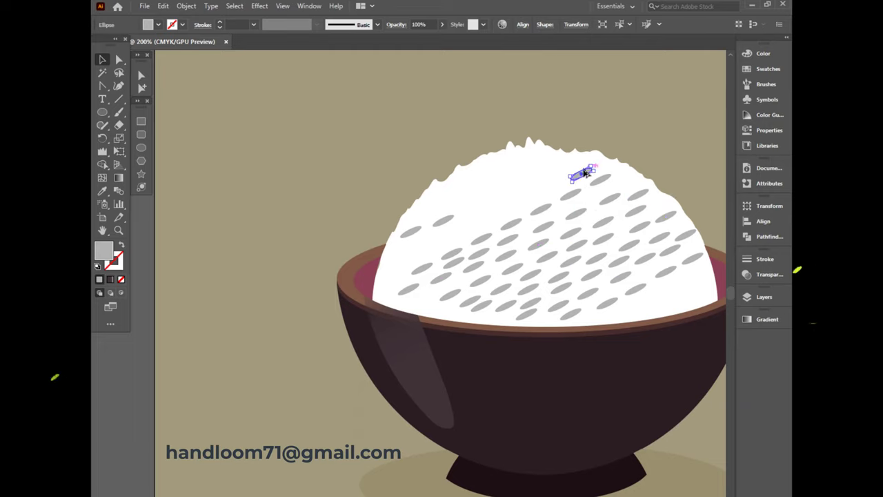
{"action": "mouse_move", "coordinate": [586, 173]}
{"action": "left_mouse_down"}
{"action": "mouse_move", "coordinate": [389, 275]}
{"action": "mouse_move", "coordinate": [424, 214]}
{"action": "mouse_move", "coordinate": [529, 187]}
{"action": "mouse_move", "coordinate": [503, 170]}
{"action": "left_mouse_up"}
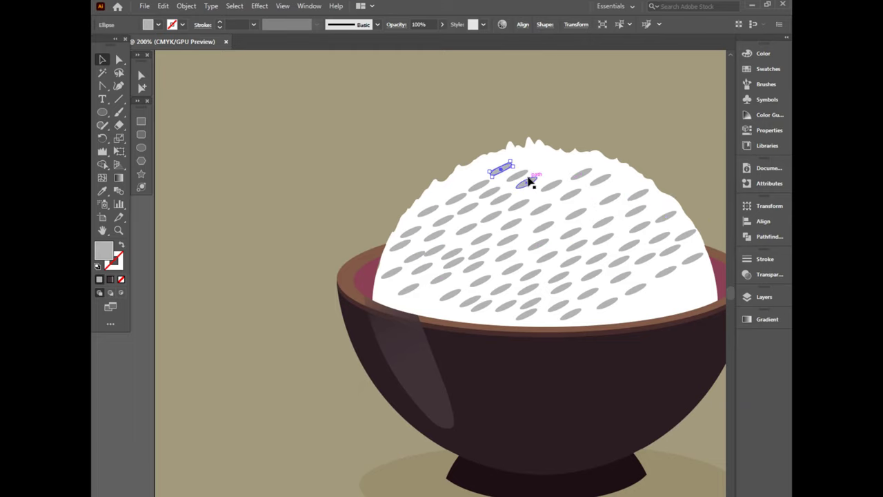
{"action": "mouse_move", "coordinate": [597, 163]}
{"action": "left_mouse_down"}
{"action": "mouse_move", "coordinate": [622, 315]}
{"action": "mouse_move", "coordinate": [684, 280]}
{"action": "mouse_move", "coordinate": [671, 306]}
{"action": "left_mouse_up"}
{"action": "key", "text": "ctrl+shift+a"}
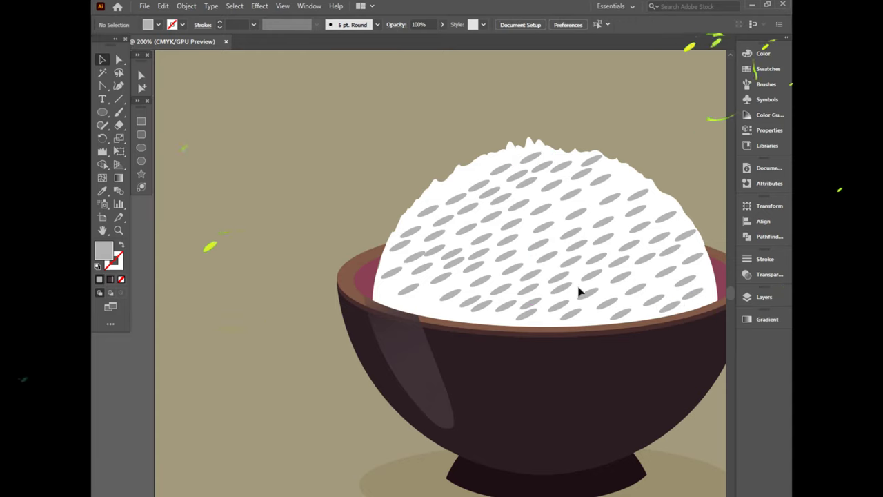
{"action": "scroll", "coordinate": [462, 186], "scroll_direction": "right", "scroll_amount": 3}
Step: Check the grains on Layer 4, then select the bowl rim and body shapes and cut them
{"action": "left_click", "coordinate": [764, 297]}
{"action": "left_click", "coordinate": [719, 309]}
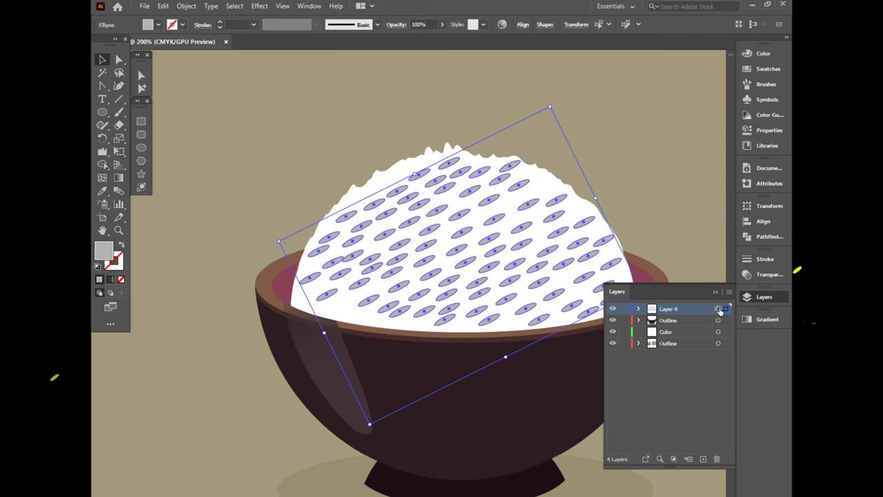
{"action": "left_click", "coordinate": [646, 177]}
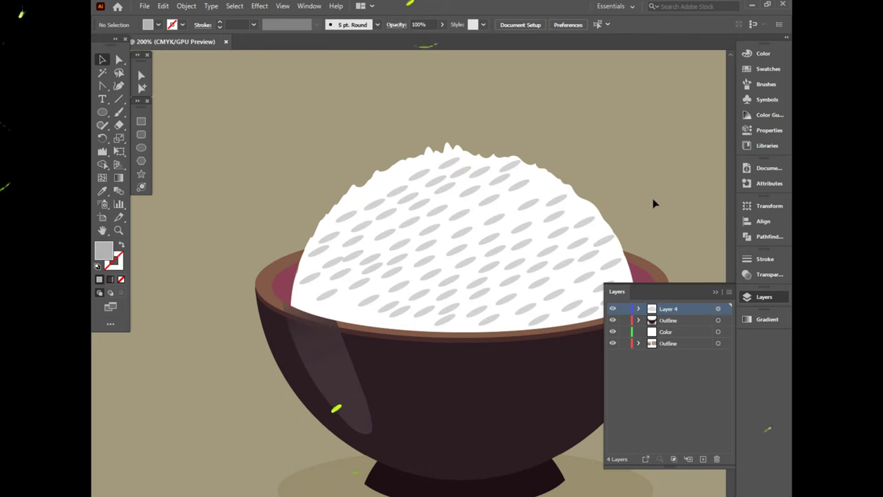
{"action": "key", "text": "ctrl+minus"}
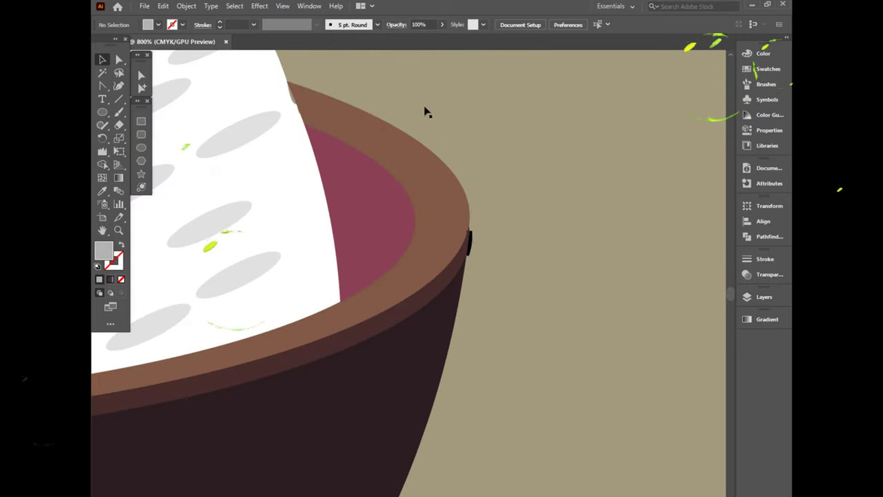
{"action": "left_click", "coordinate": [347, 417]}
{"action": "key", "text": "Delete"}
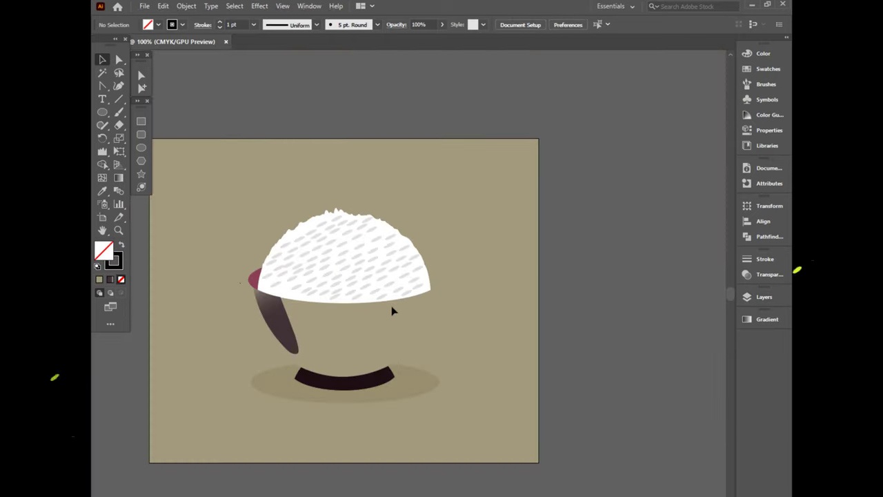